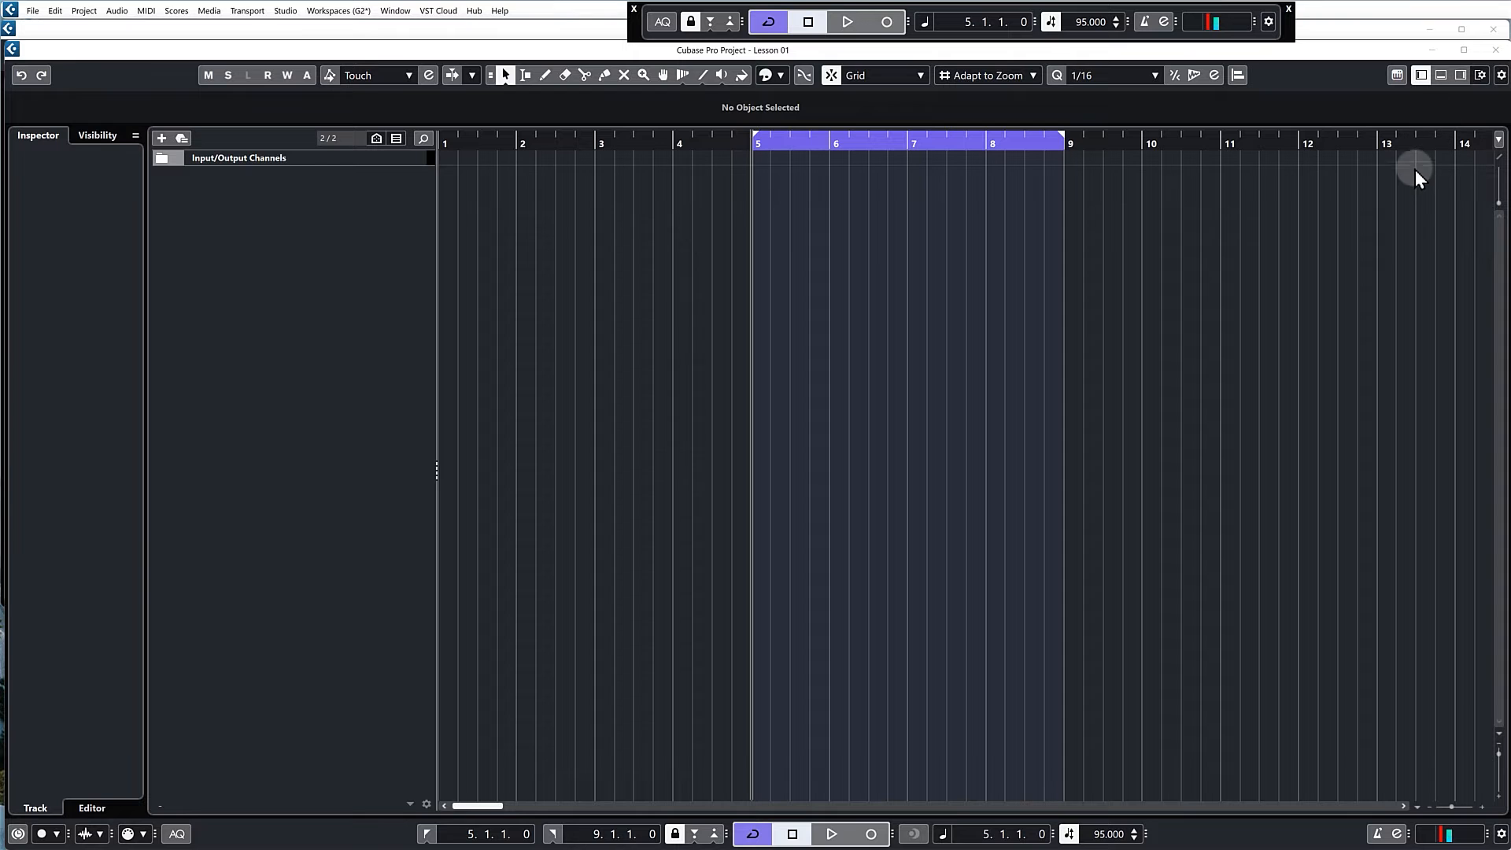
# Step: Show the media browser and open the Audio folder inside the BTP Cyberpunk Tutorial's Workfiles folder
pyautogui.click(1461, 75)
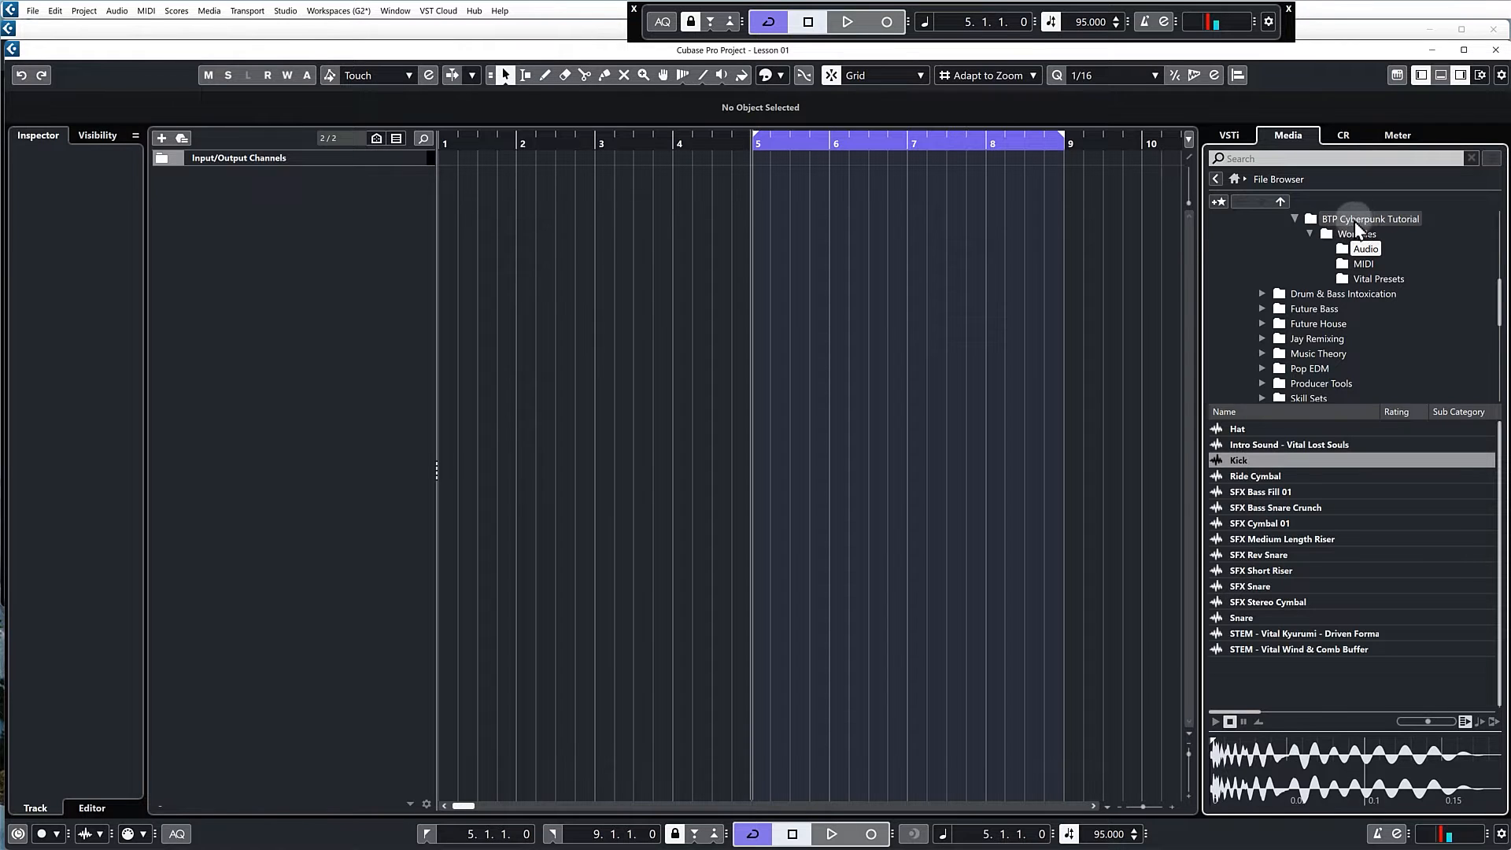
pyautogui.click(1367, 220)
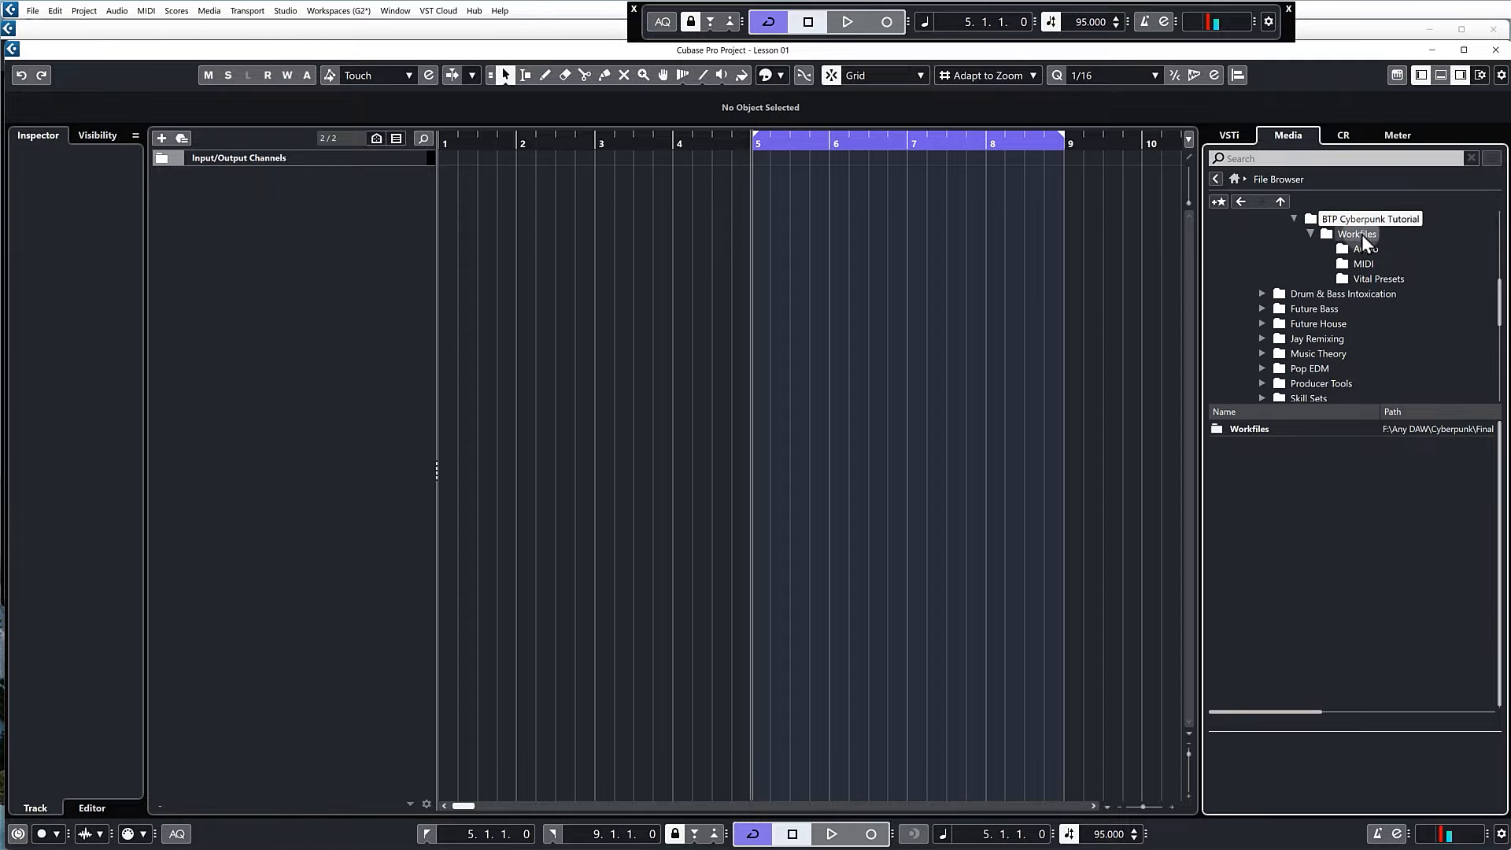
pyautogui.click(1361, 234)
pyautogui.click(1367, 249)
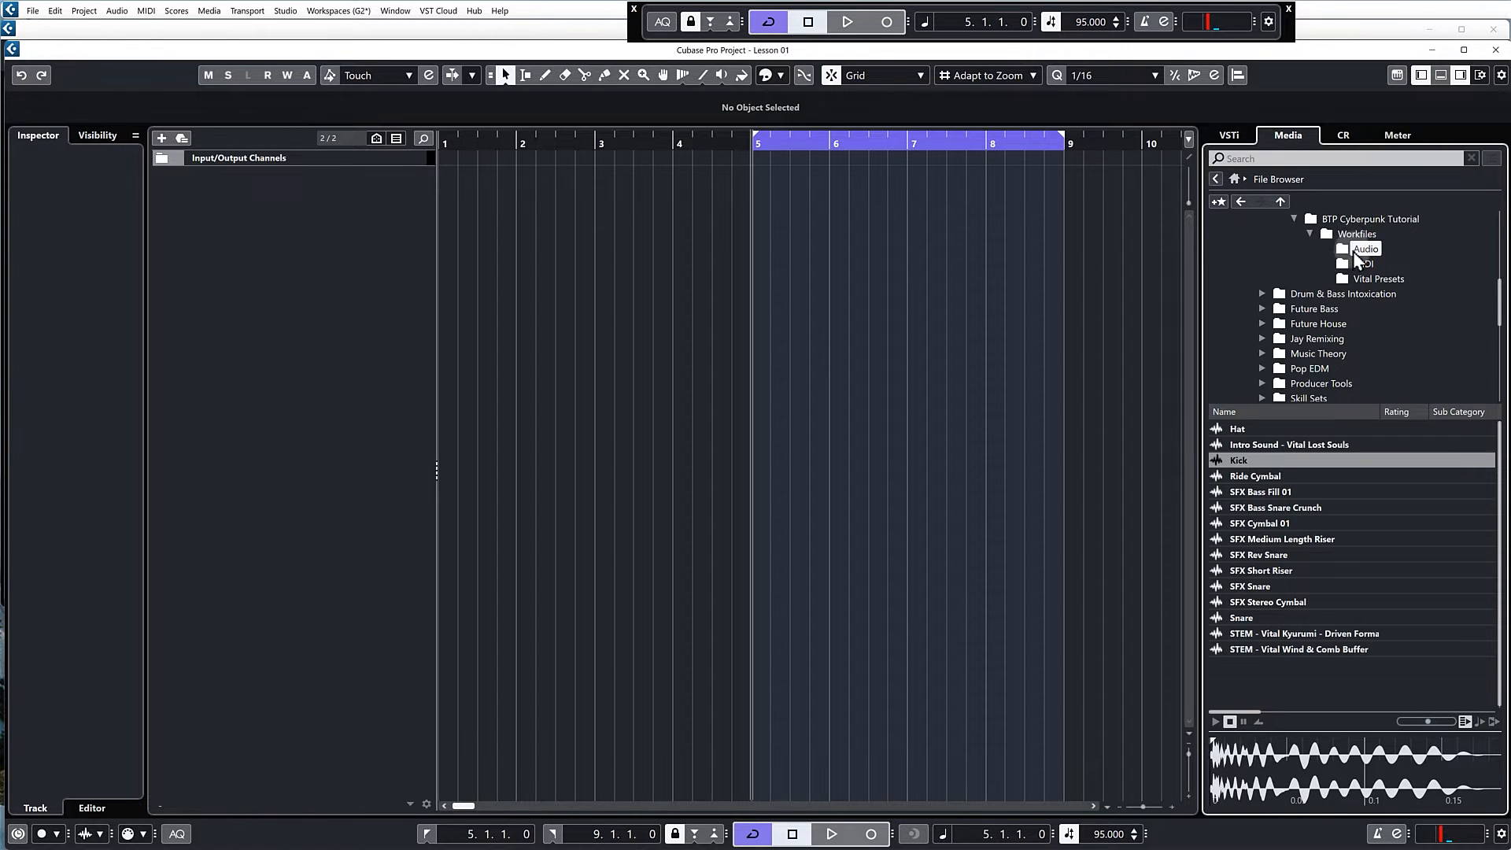
# Step: Create a sampler track from the Kick sample and draw an empty one-bar part on it at bar 5
pyautogui.rightClick(1244, 469)
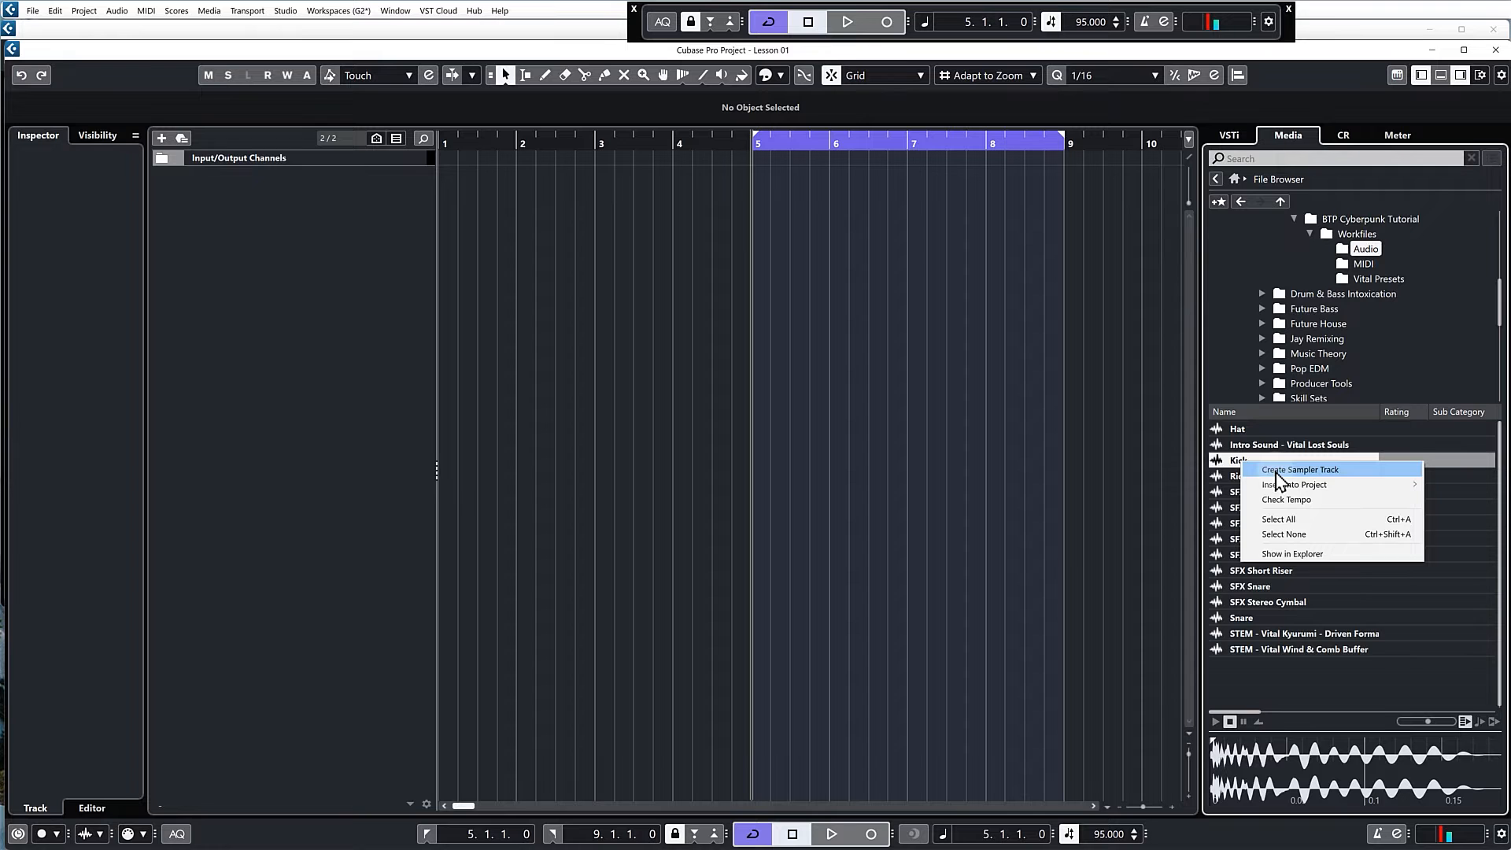
pyautogui.click(1276, 471)
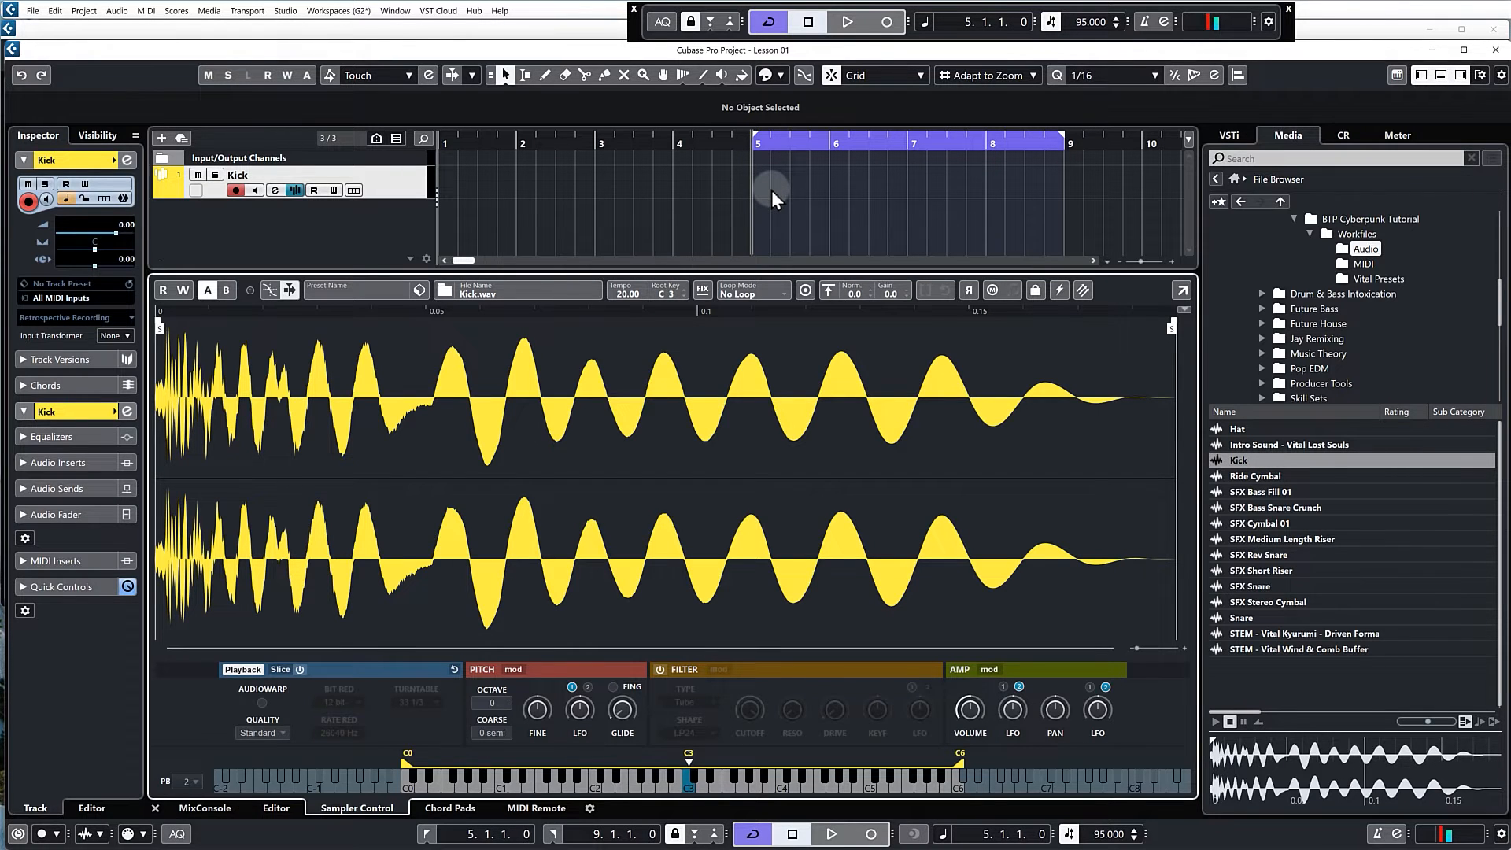
pyautogui.moveTo(757, 182)
pyautogui.mouseDown()
pyautogui.moveTo(834, 187)
pyautogui.moveTo(776, 186)
pyautogui.mouseUp()
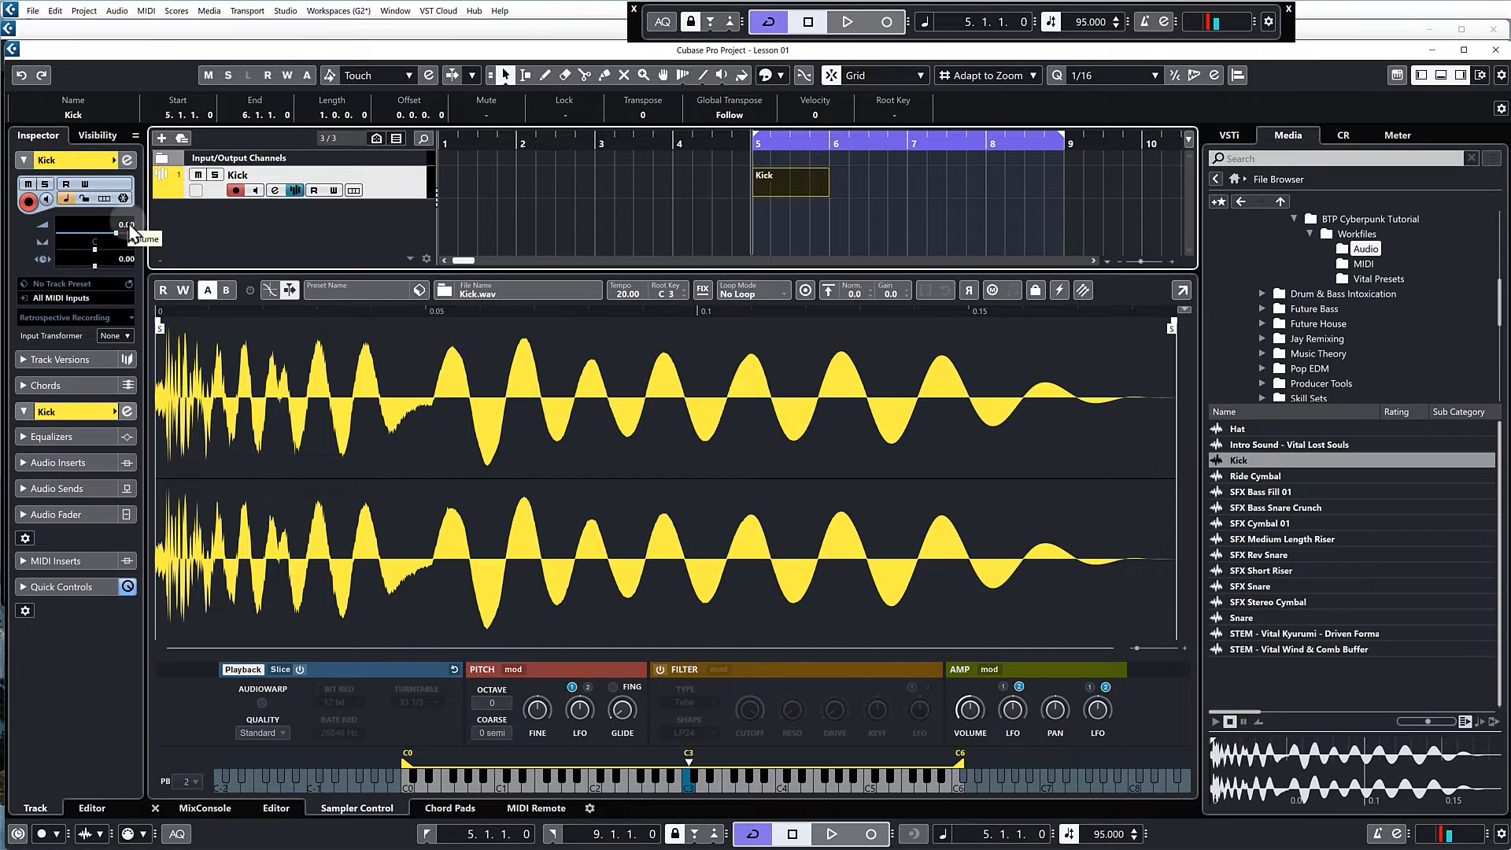
# Step: Lower the Kick track's volume to -7.32 dB
pyautogui.scroll(-2, 133, 236)
pyautogui.scroll(-3, 128, 275)
pyautogui.scroll(-3, 124, 285)
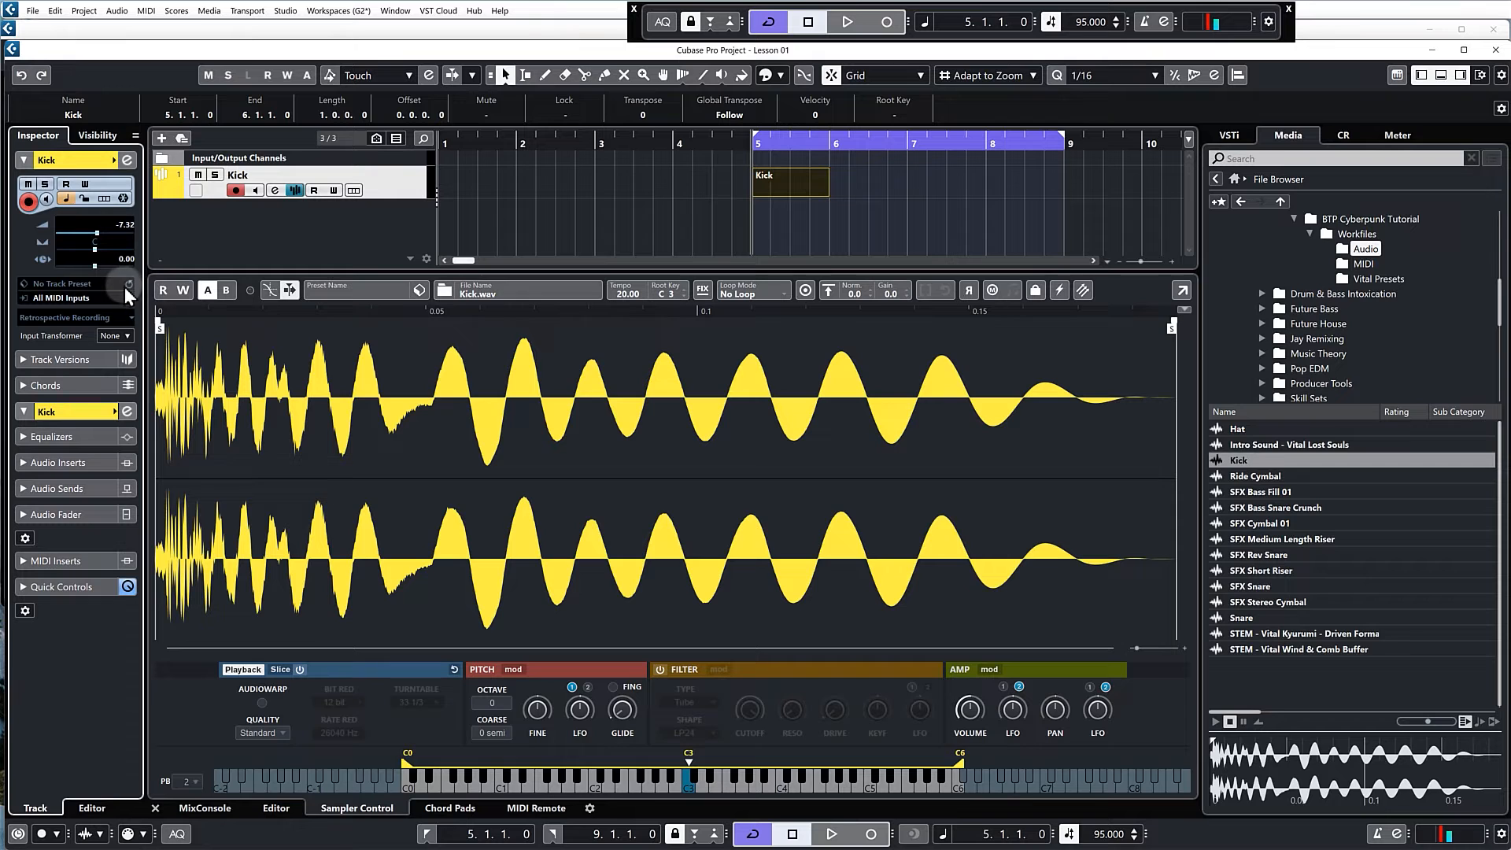
# Step: View the Kick track's channel settings, including its pre-section gain control, and close them again
pyautogui.click(273, 191)
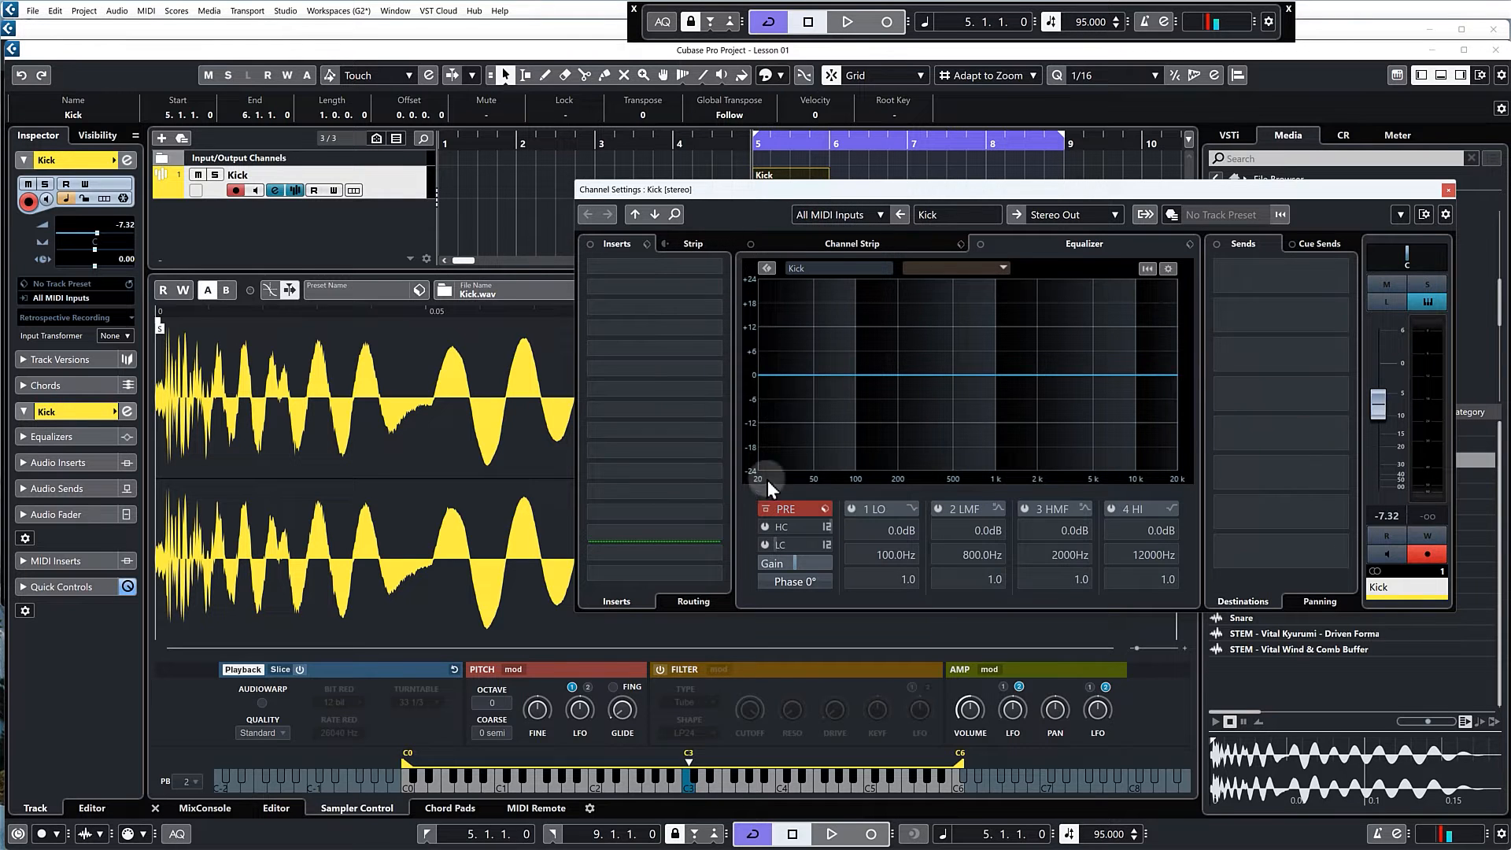
pyautogui.moveTo(797, 563)
pyautogui.click(1448, 190)
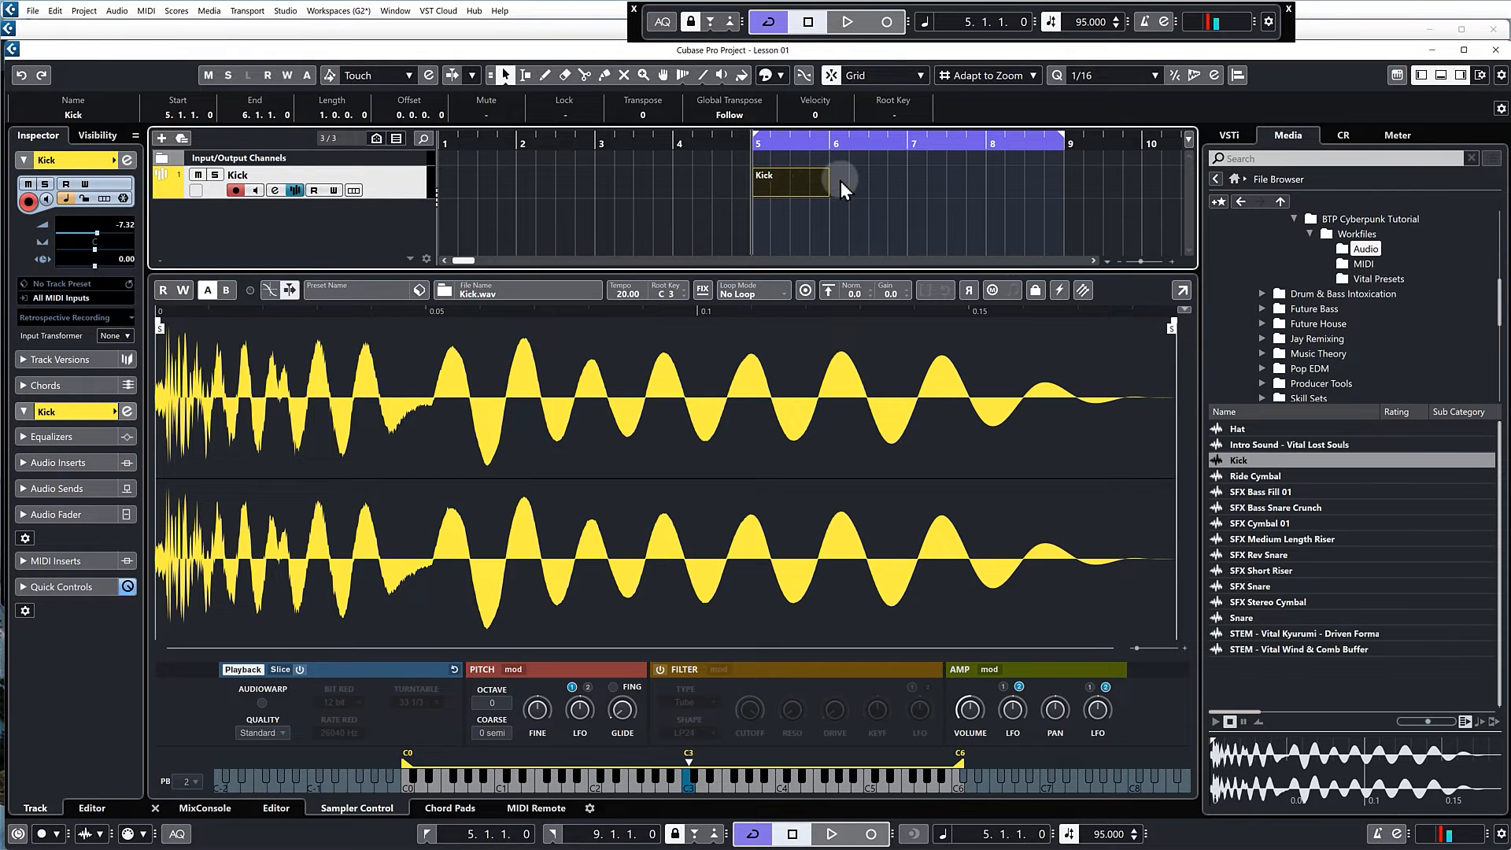
# Step: Draw two eighth-note C3 hits on beats 1 and 3 of the Kick part and play them back
pyautogui.doubleClick(800, 189)
pyautogui.moveTo(1060, 200); pyautogui.dragTo(216, 50)
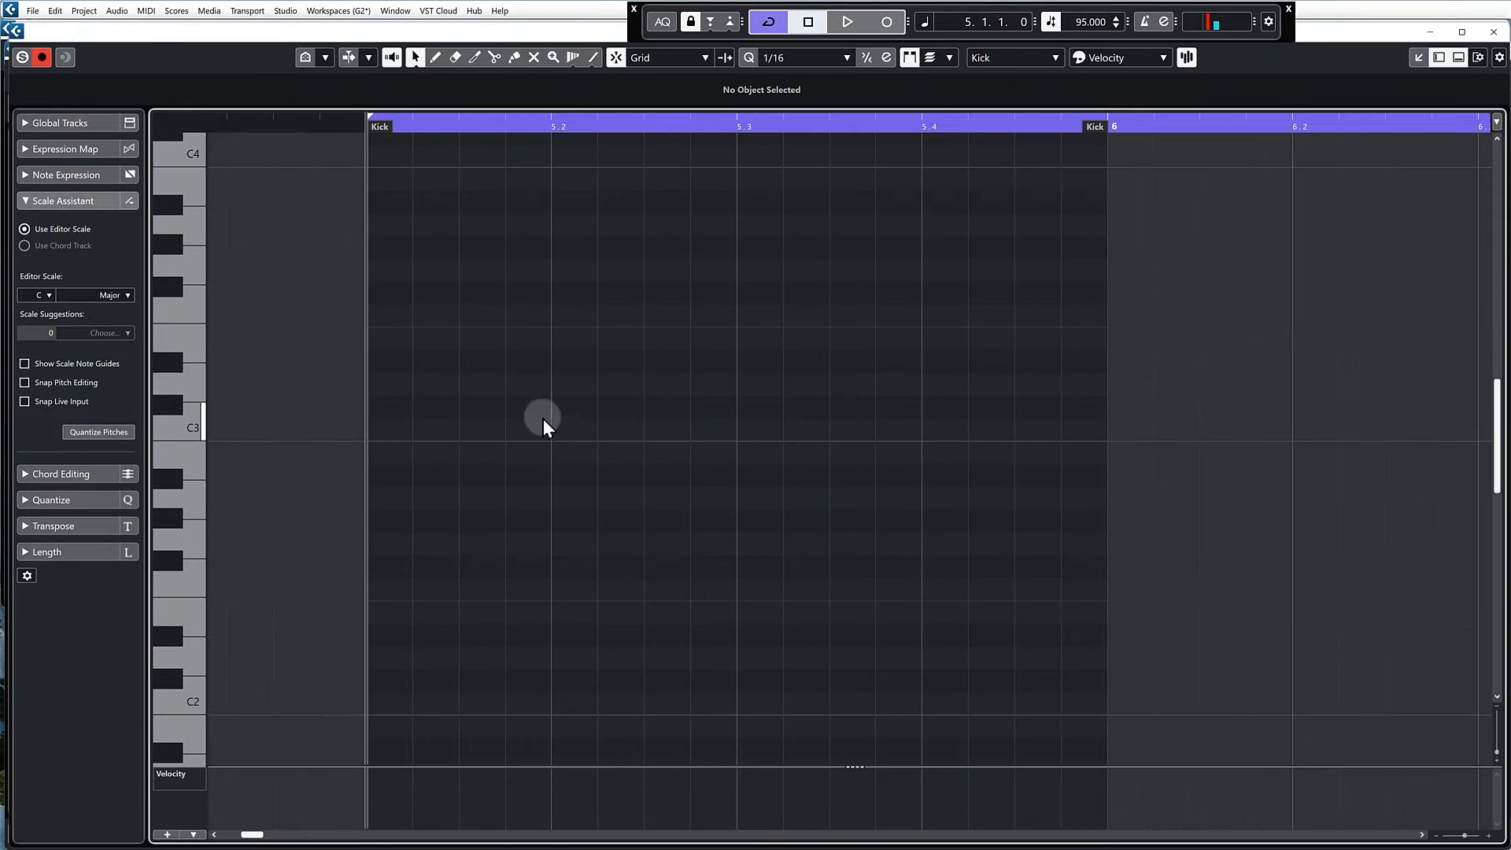
pyautogui.moveTo(397, 430); pyautogui.dragTo(445, 430)
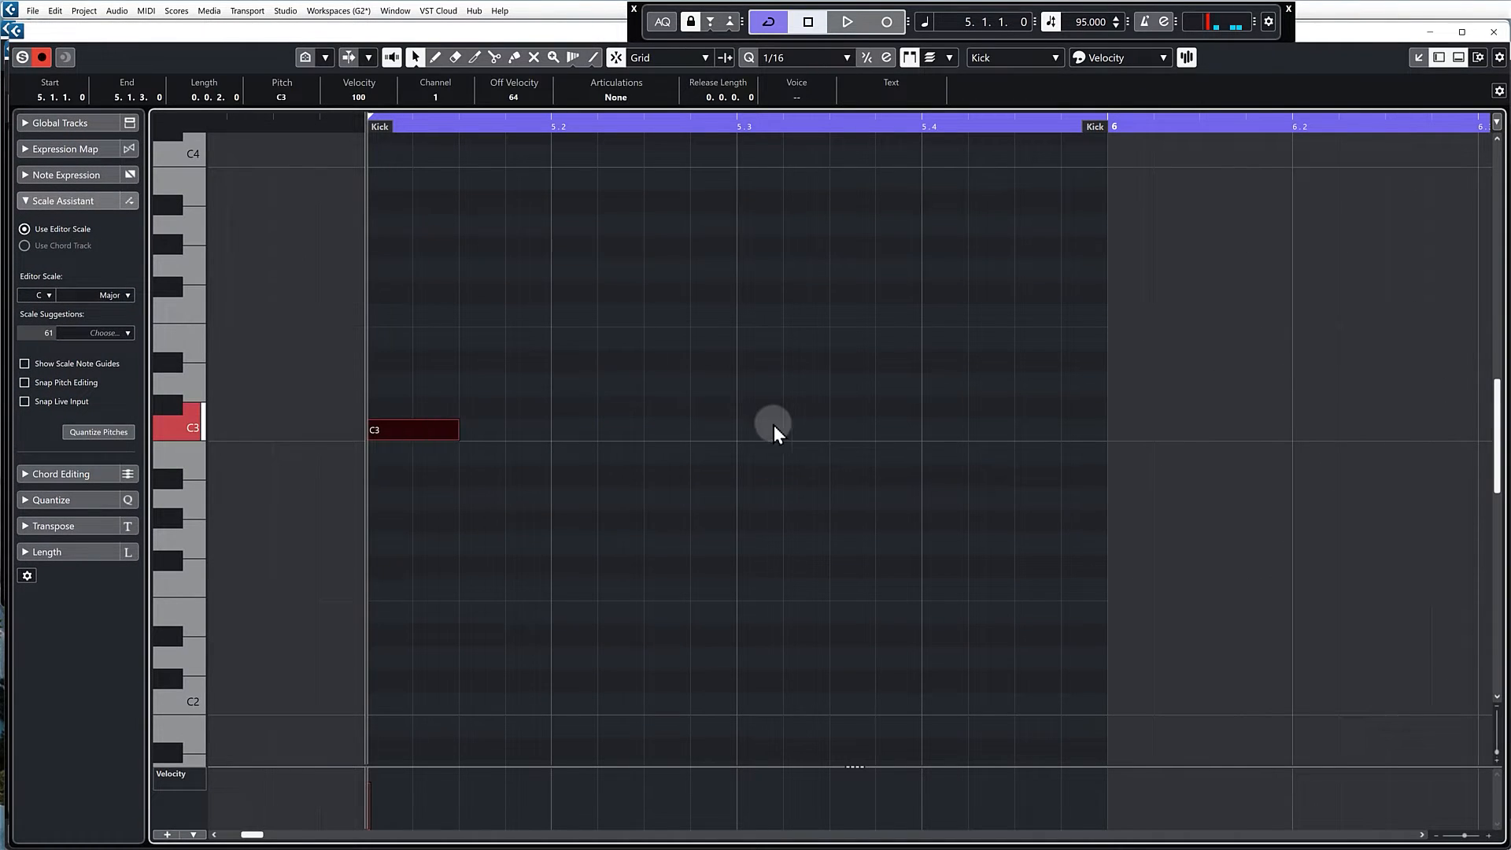
pyautogui.moveTo(762, 429); pyautogui.dragTo(819, 429)
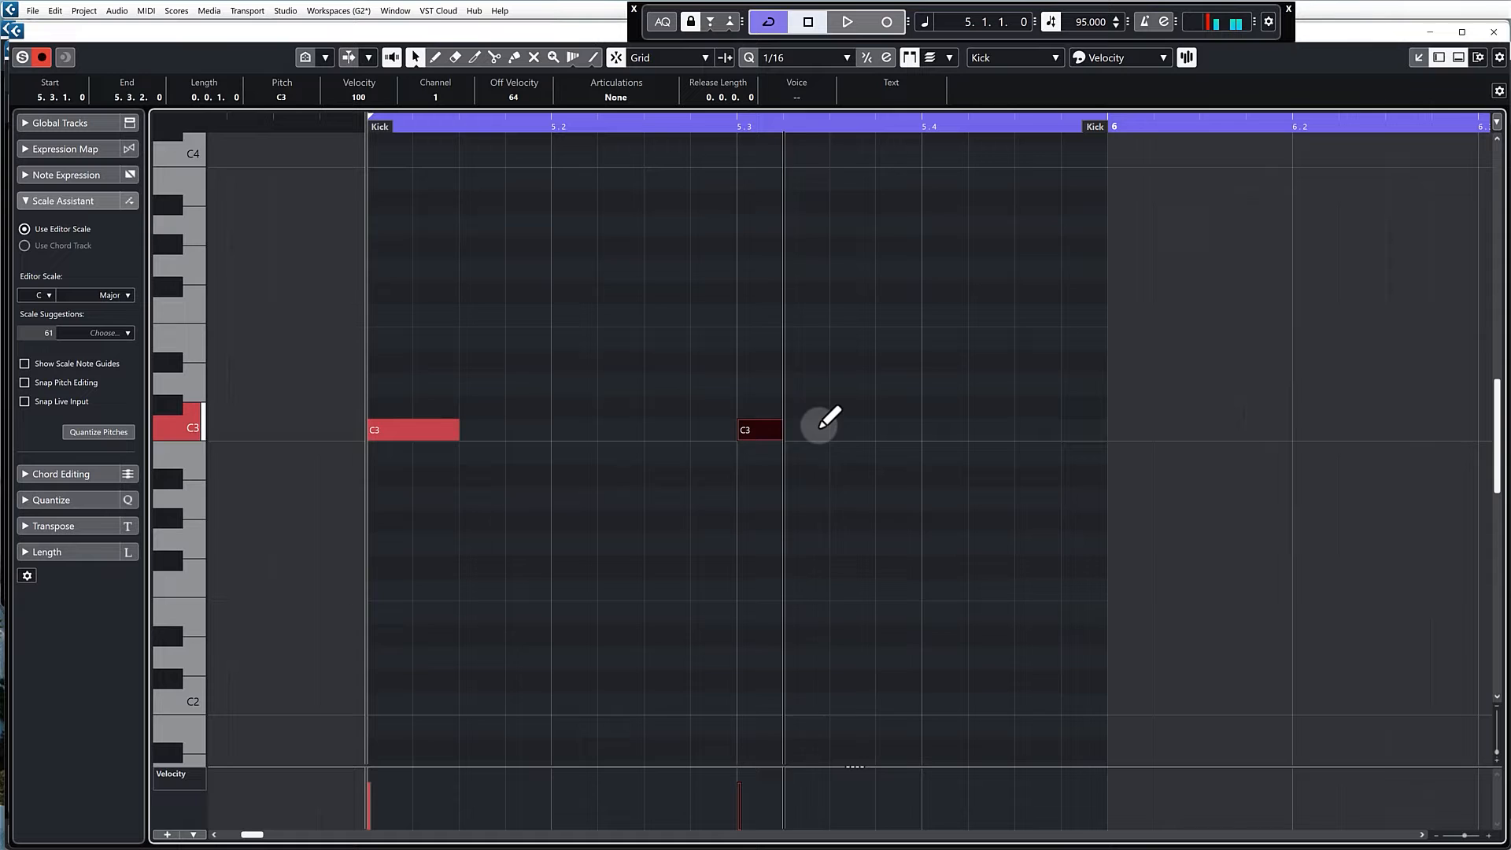
pyautogui.click(741, 130)
pyautogui.press('space')
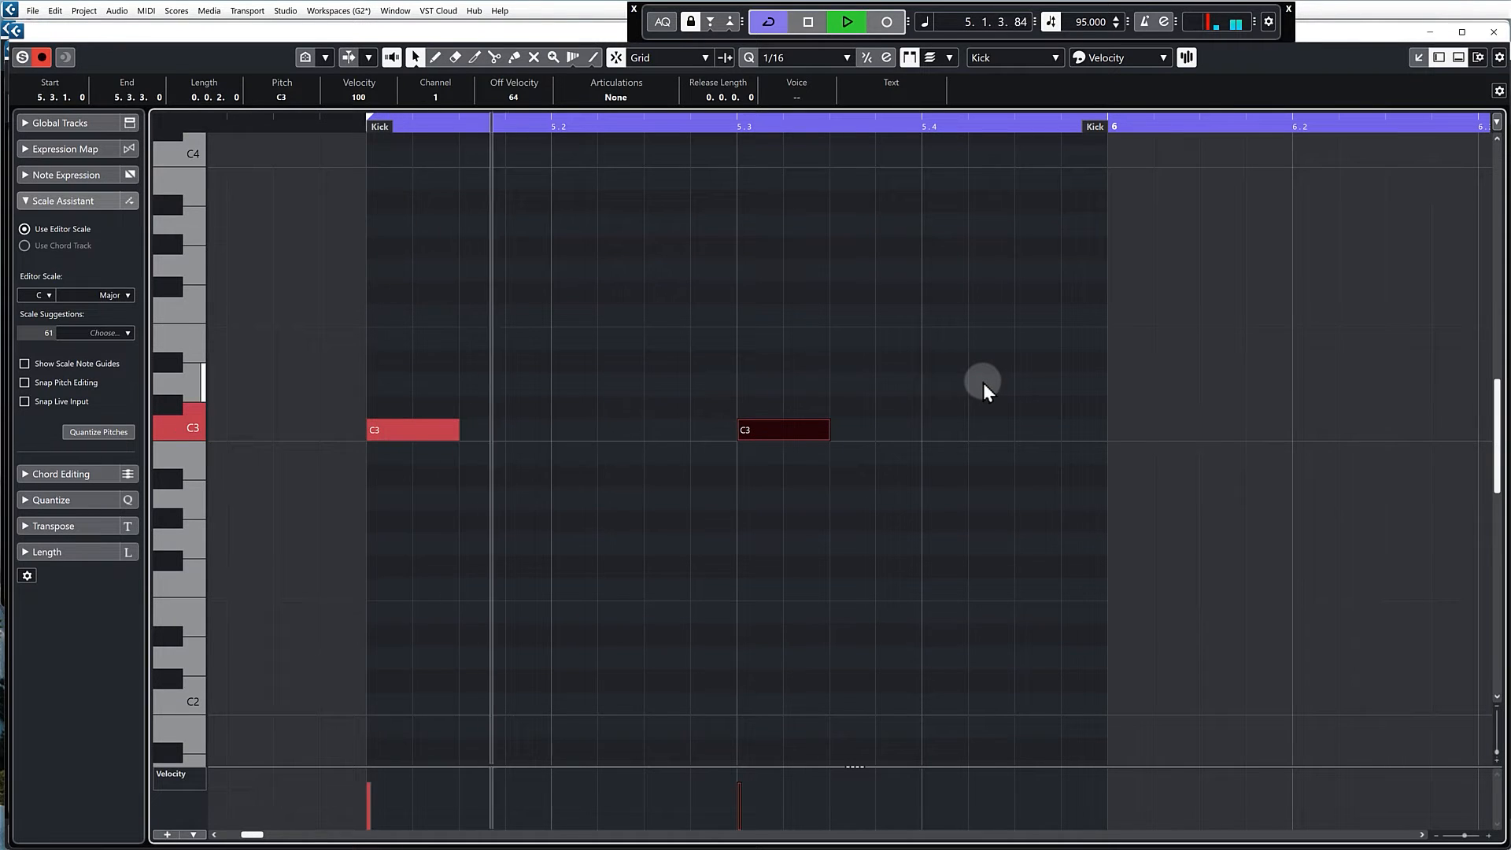
pyautogui.press('space')
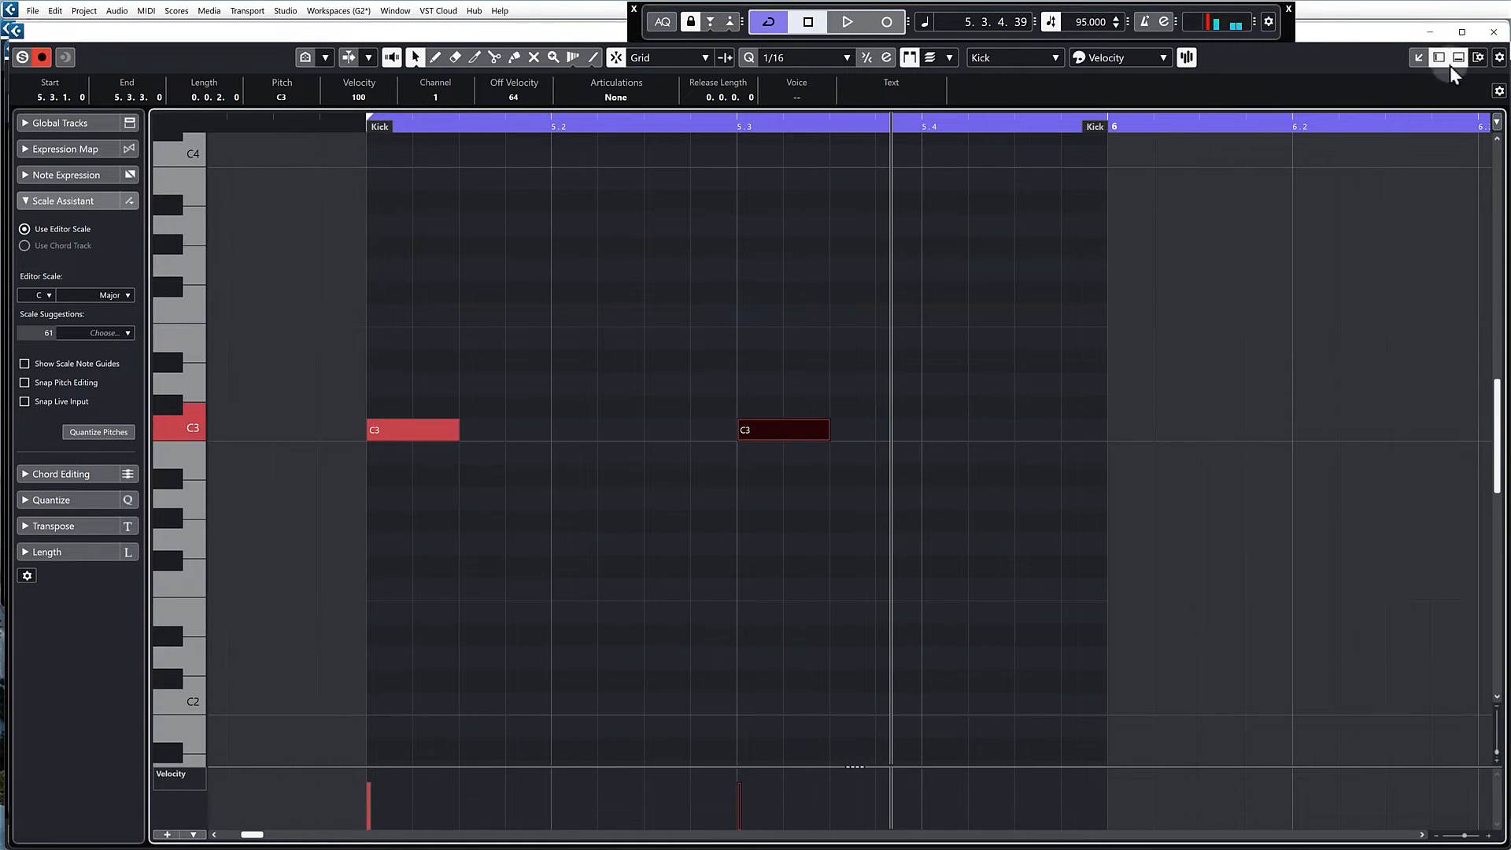
pyautogui.click(1493, 32)
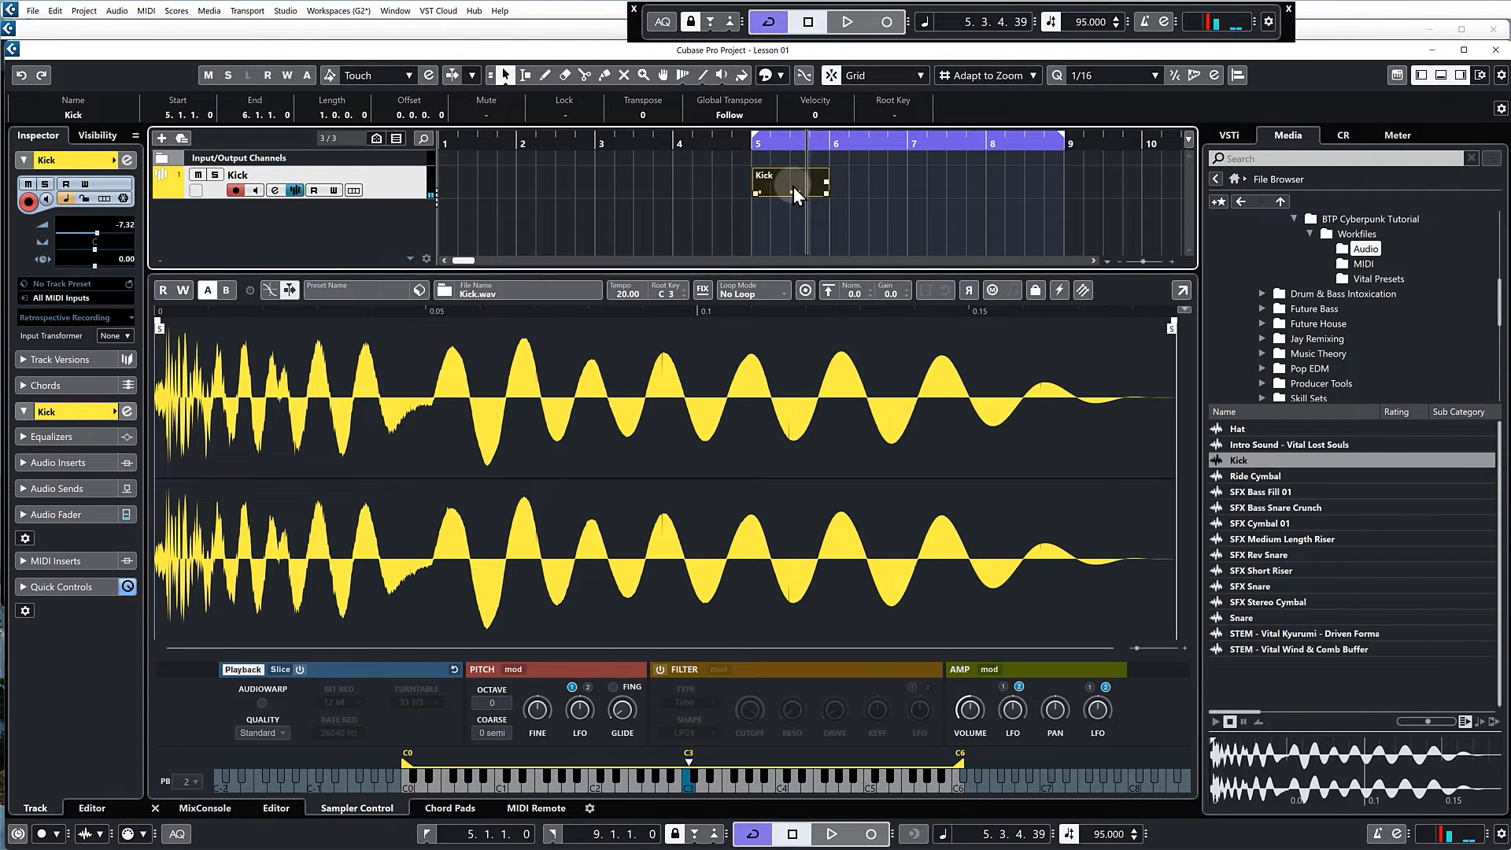
# Step: Duplicate the one-bar Kick part three times to fill bars 6 to 8
pyautogui.hotkey('ctrl', 'd')
pyautogui.hotkey('ctrl', 'd')
pyautogui.hotkey('ctrl', 'd')
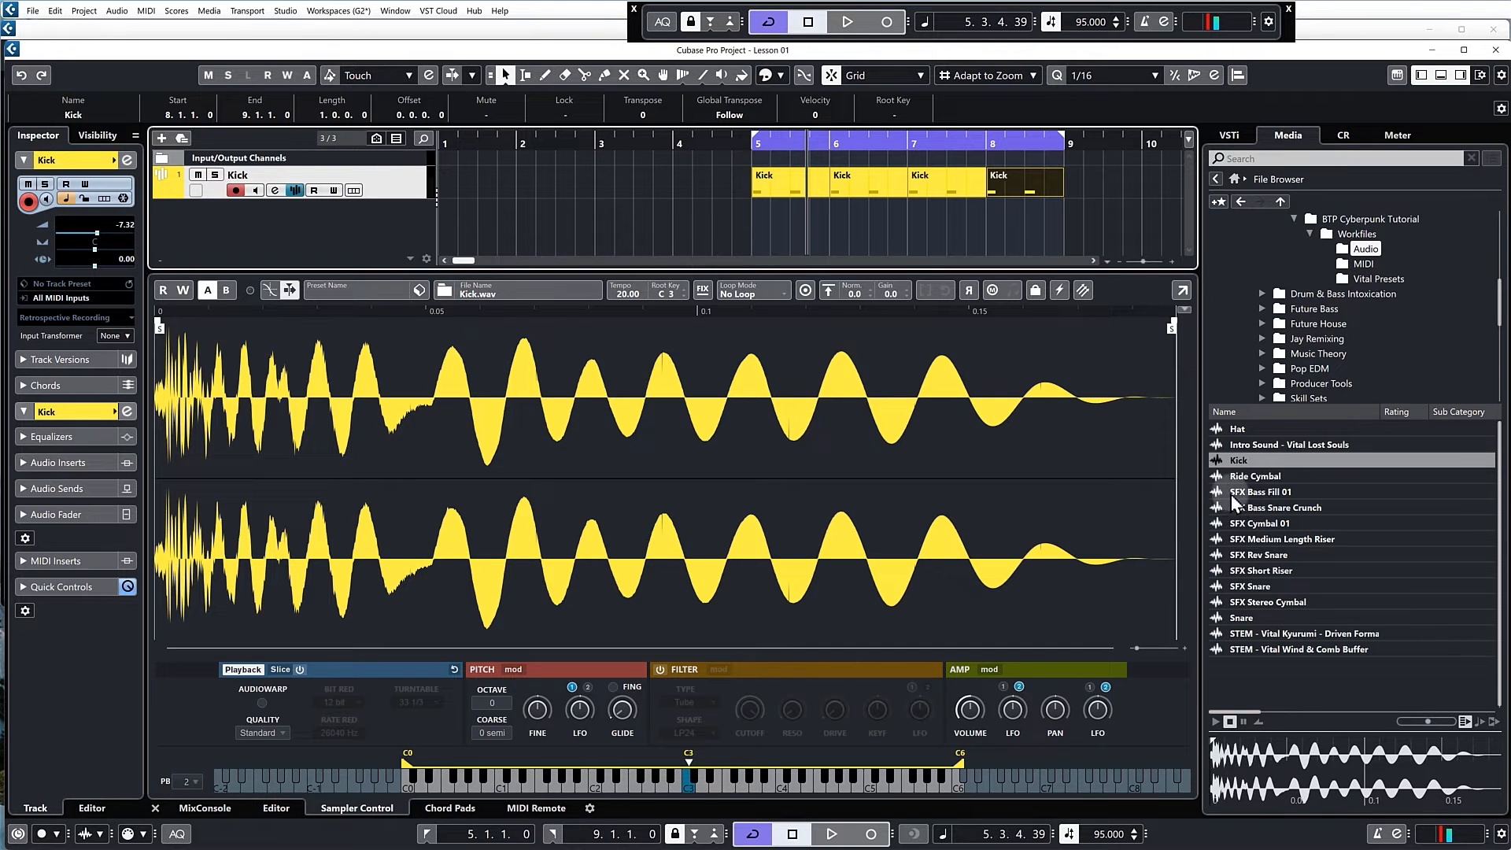
# Step: Create a sampler track from the Snare sample and set its volume to -7.00 dB
pyautogui.rightClick(1244, 619)
pyautogui.click(1298, 629)
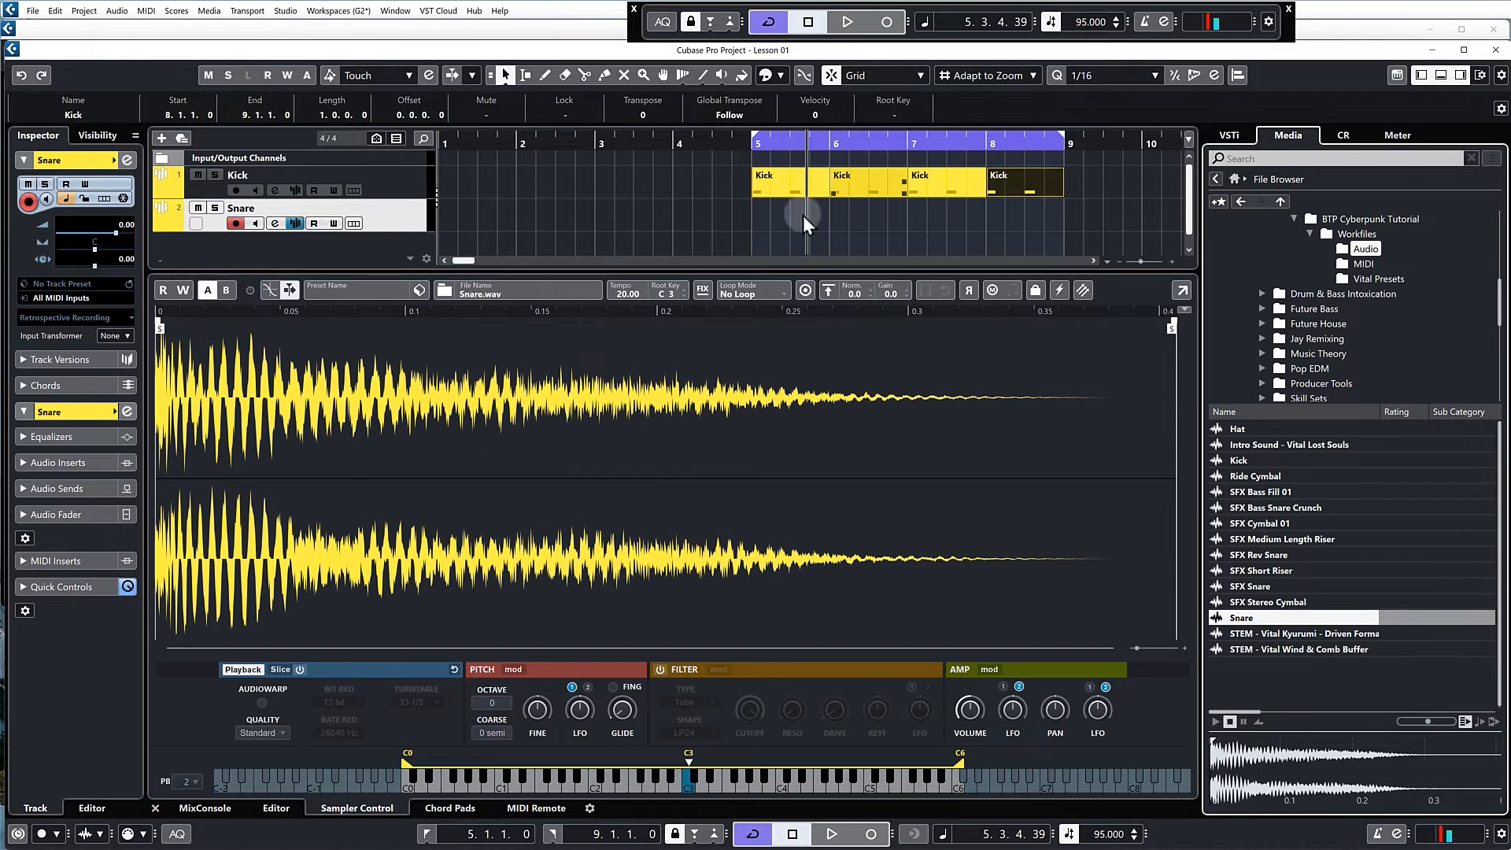
pyautogui.moveTo(118, 224); pyautogui.dragTo(124, 258)
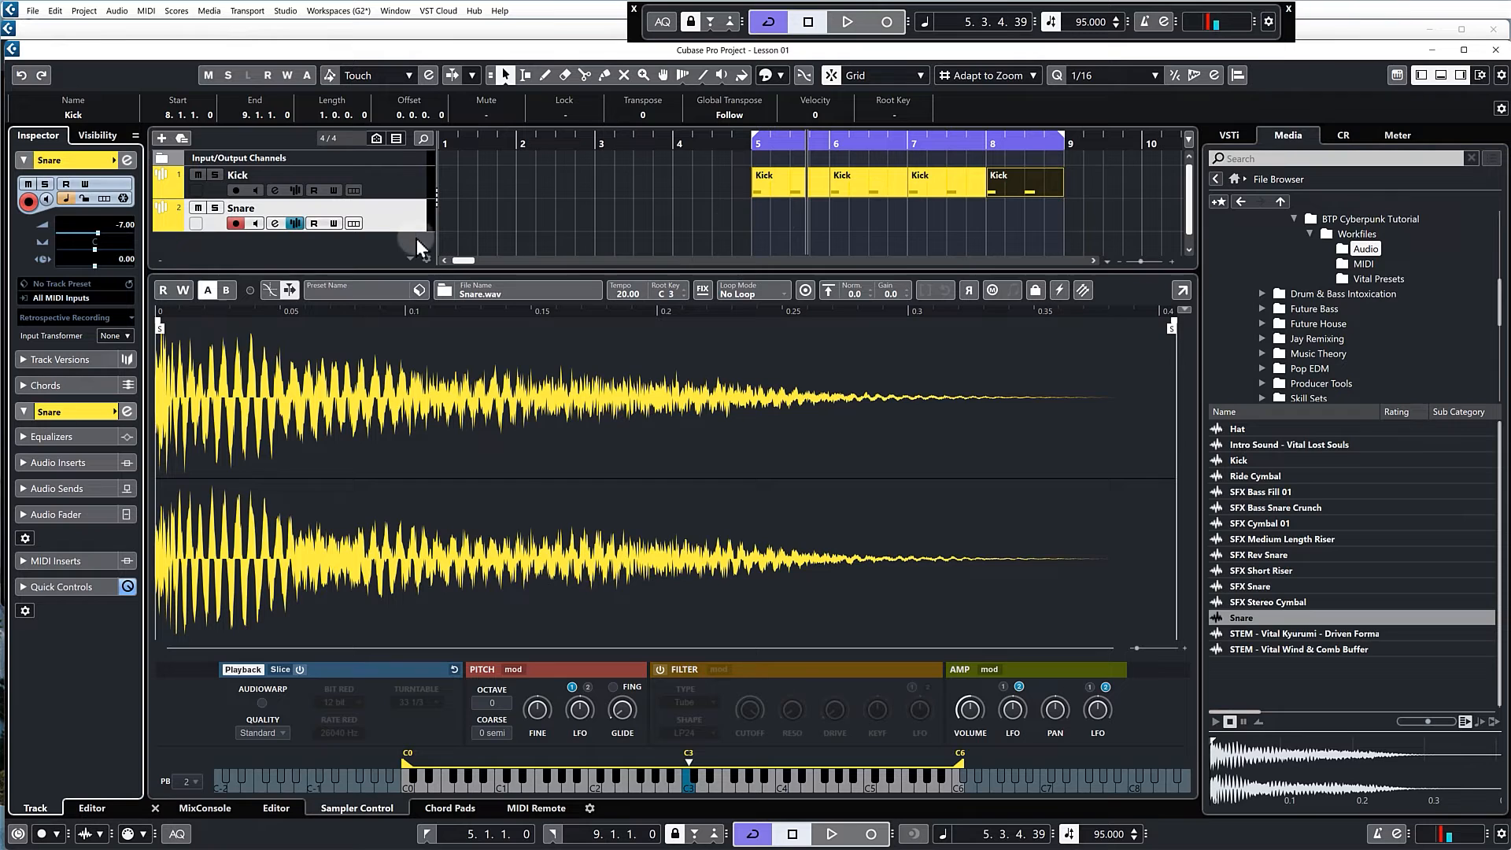
# Step: Add a one-bar Snare part at bar 5 with C3 notes one beat long on beats 2 and 4
pyautogui.moveTo(757, 217)
pyautogui.mouseDown()
pyautogui.moveTo(840, 212)
pyautogui.moveTo(804, 219)
pyautogui.mouseUp()
pyautogui.doubleClick(801, 215)
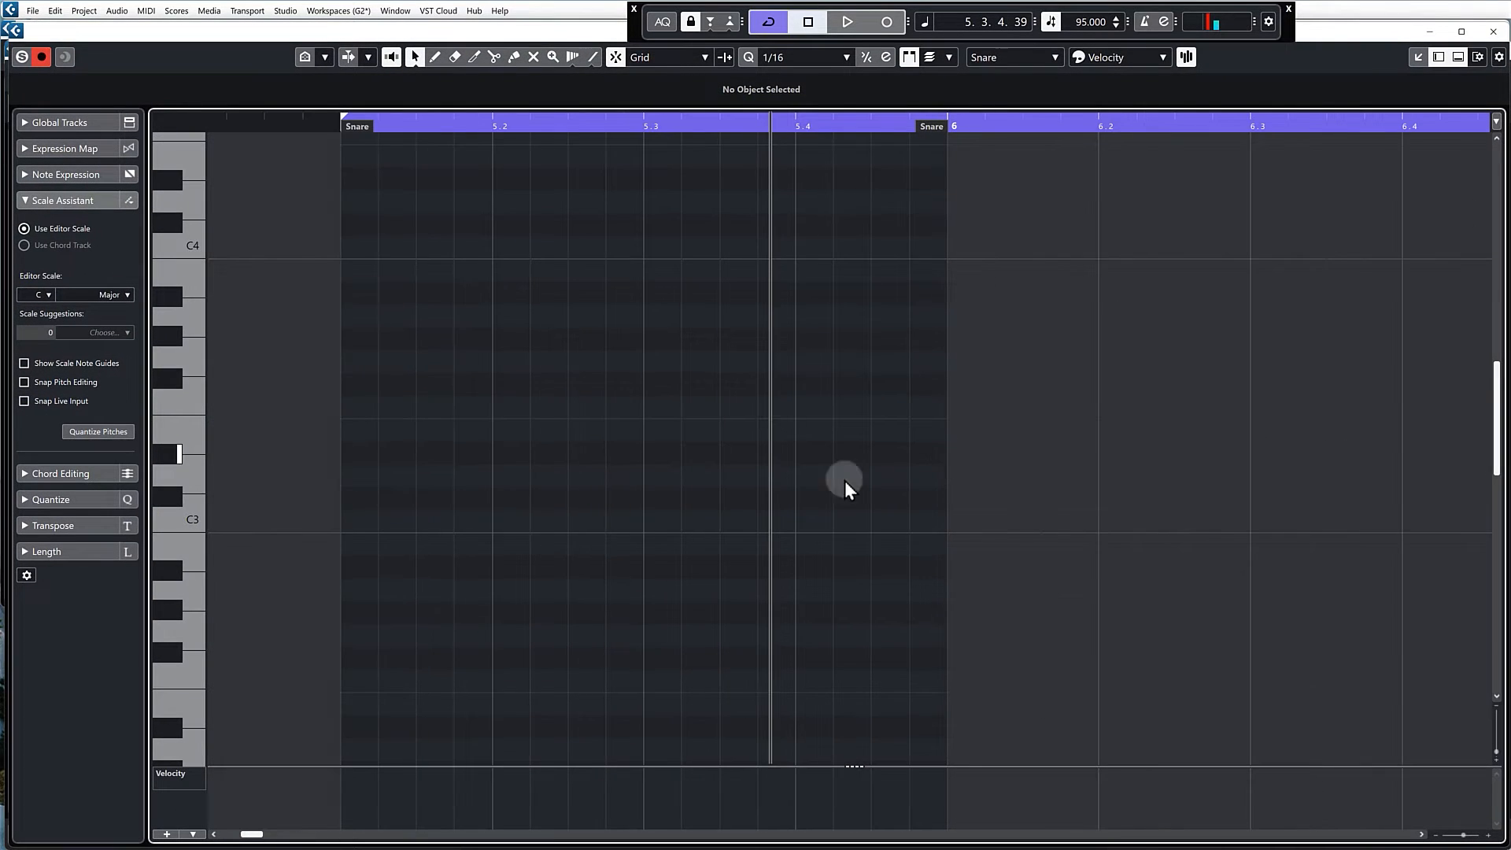
pyautogui.moveTo(498, 521); pyautogui.dragTo(644, 521)
pyautogui.moveTo(799, 521); pyautogui.dragTo(948, 520)
pyautogui.click(1493, 31)
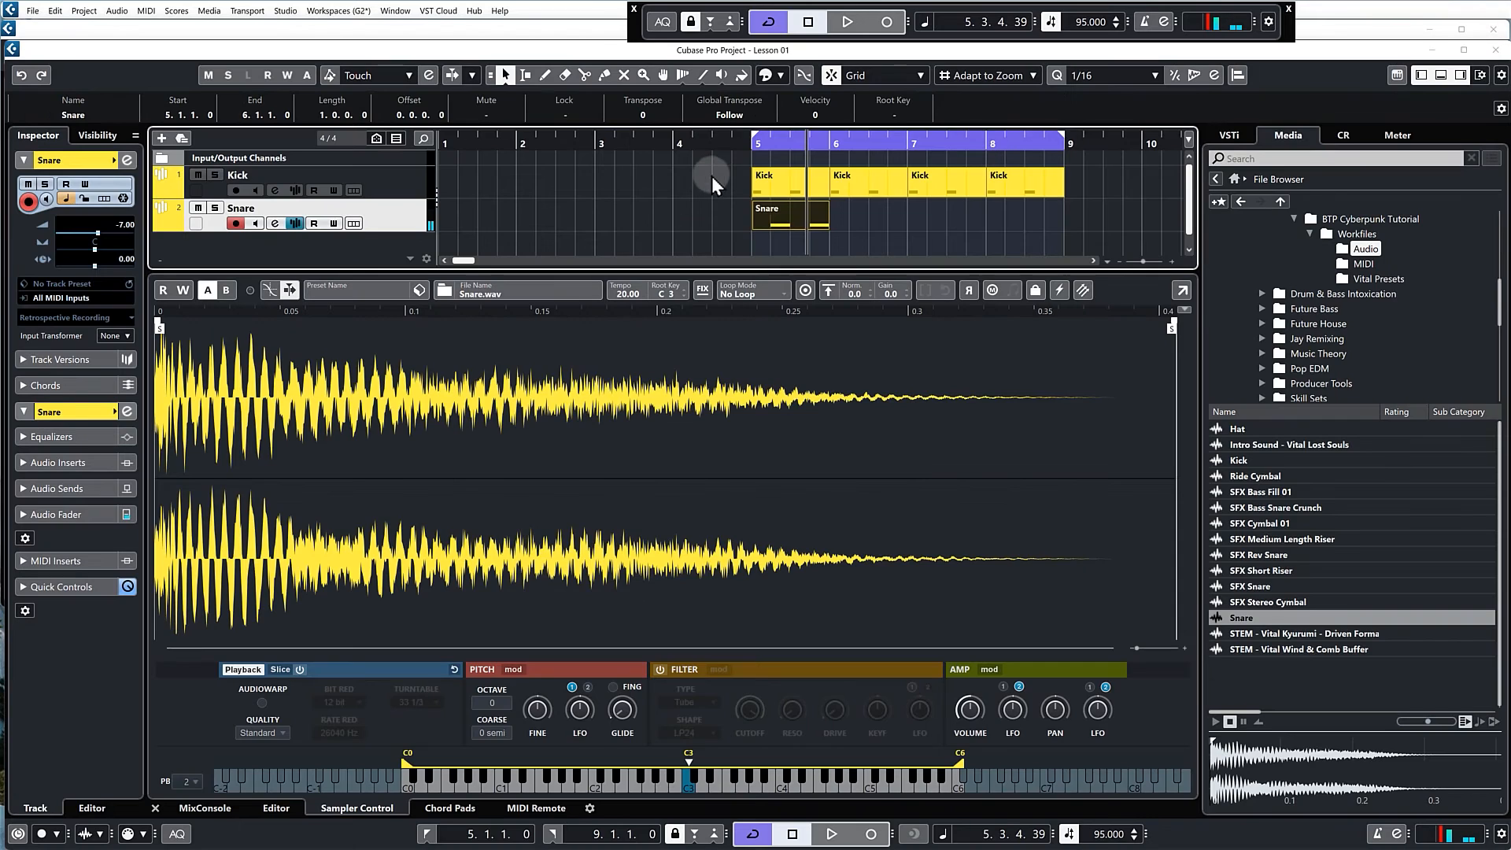
# Step: Play the drum pattern from bar 5 and duplicate the Snare part three times to fill bars 6 to 8
pyautogui.click(747, 148)
pyautogui.press('space')
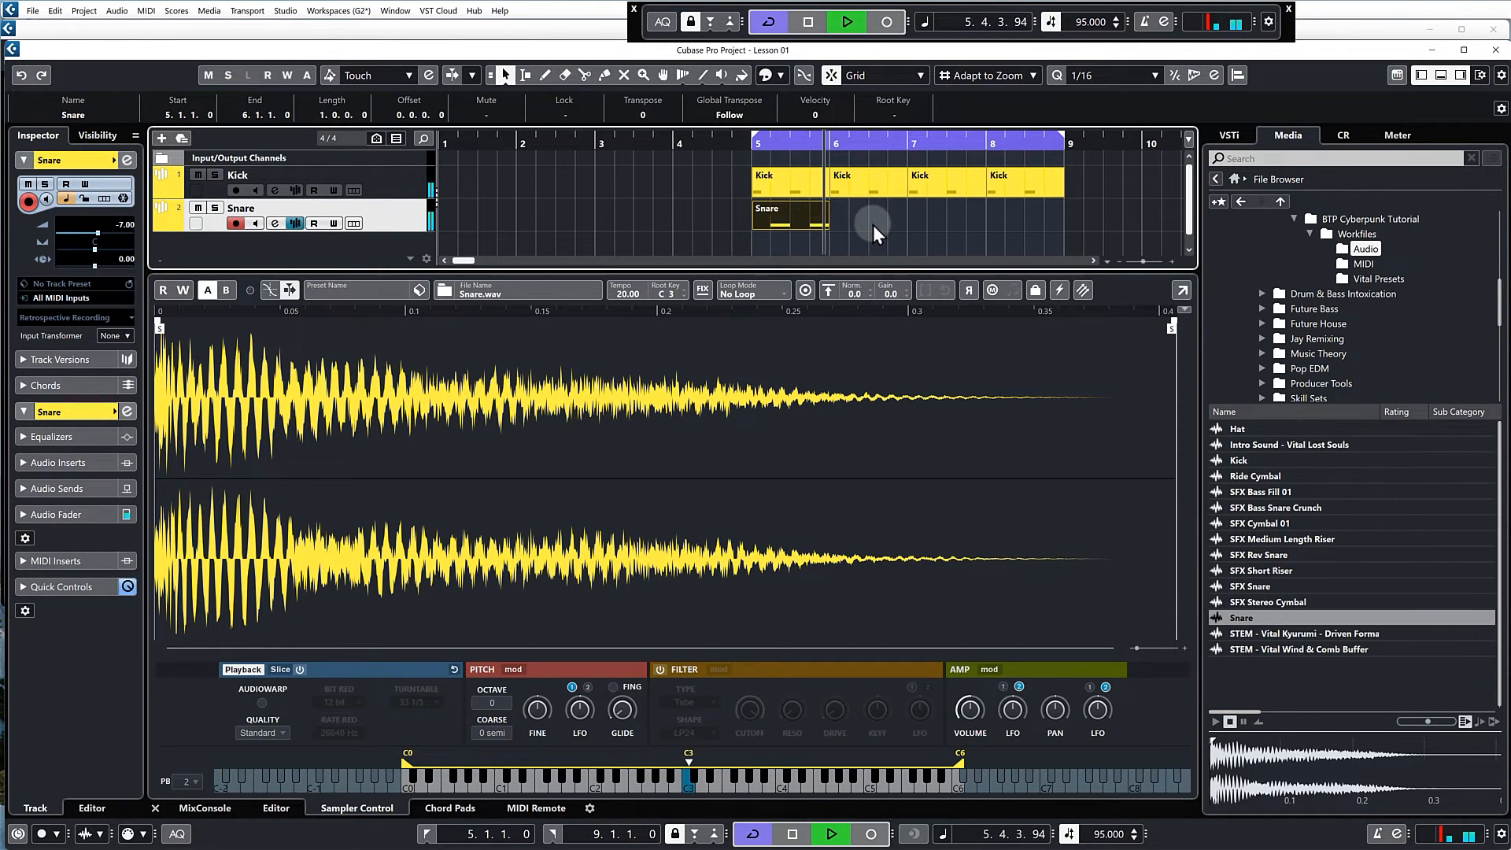
pyautogui.hotkey('ctrl', 'd')
pyautogui.hotkey('ctrl', 'd')
pyautogui.hotkey('ctrl', 'd')
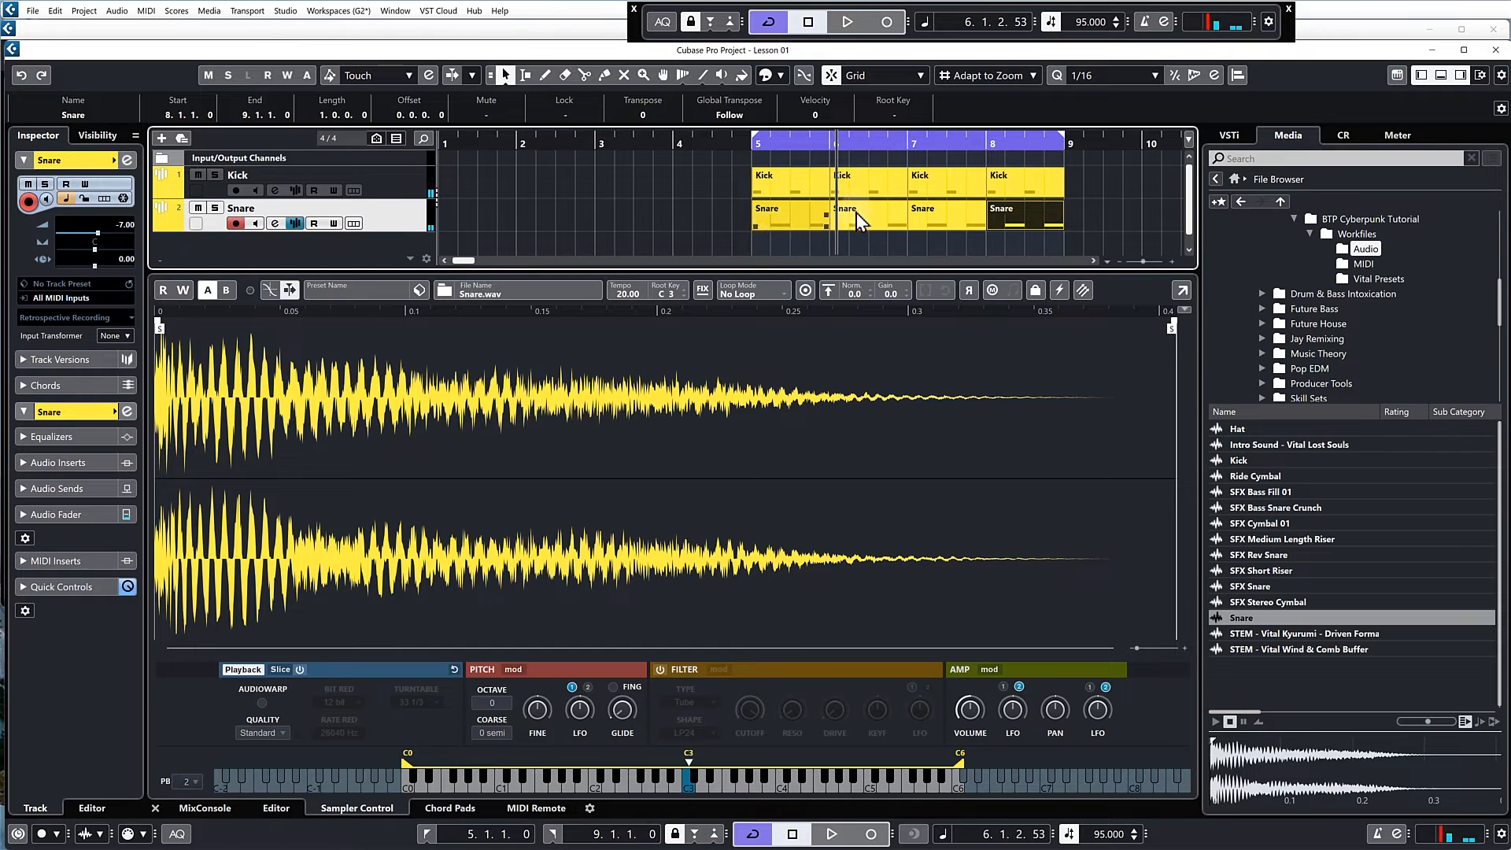
pyautogui.press('space')
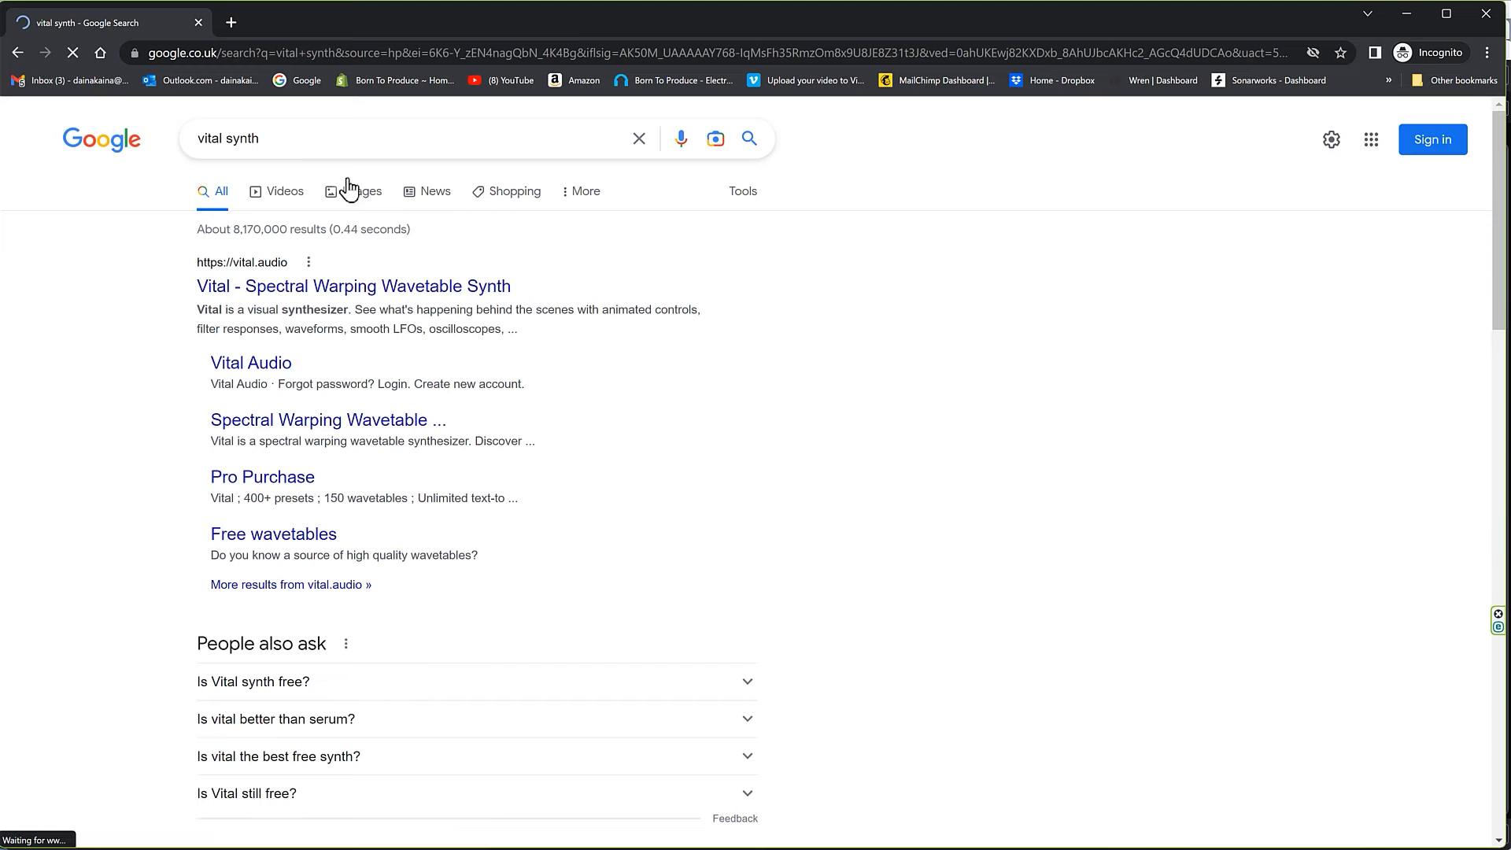
# Step: Switch to the web browser, open the Vital synth's website from the search results and review the Get Vital editions
pyautogui.moveTo(294, 132); pyautogui.dragTo(165, 145)
pyautogui.click(329, 143)
pyautogui.click(98, 420)
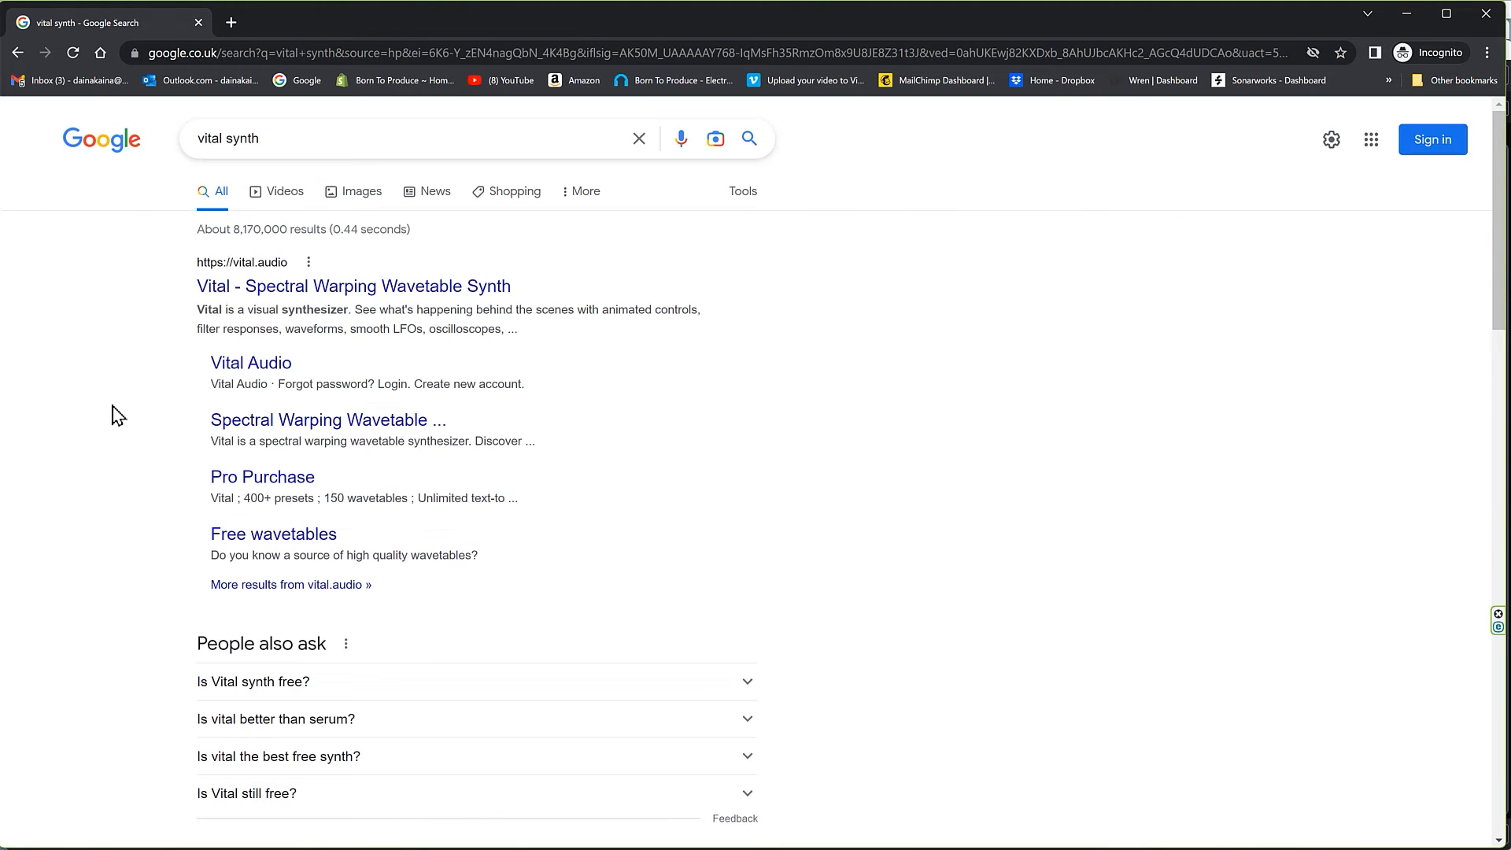
pyautogui.click(317, 296)
pyautogui.moveTo(1496, 129); pyautogui.dragTo(1495, 465)
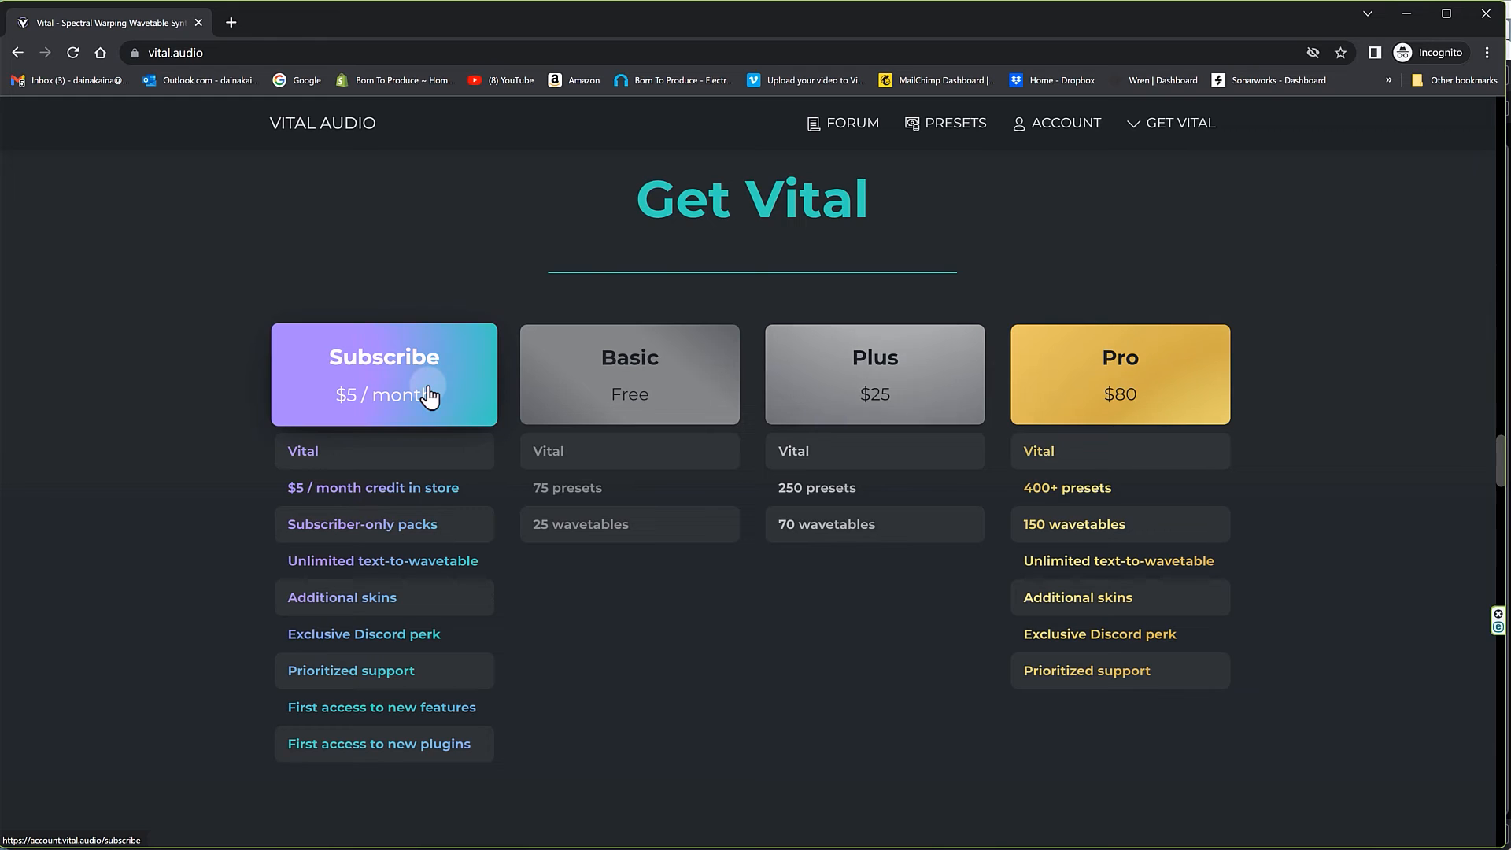
pyautogui.moveTo(1122, 588)
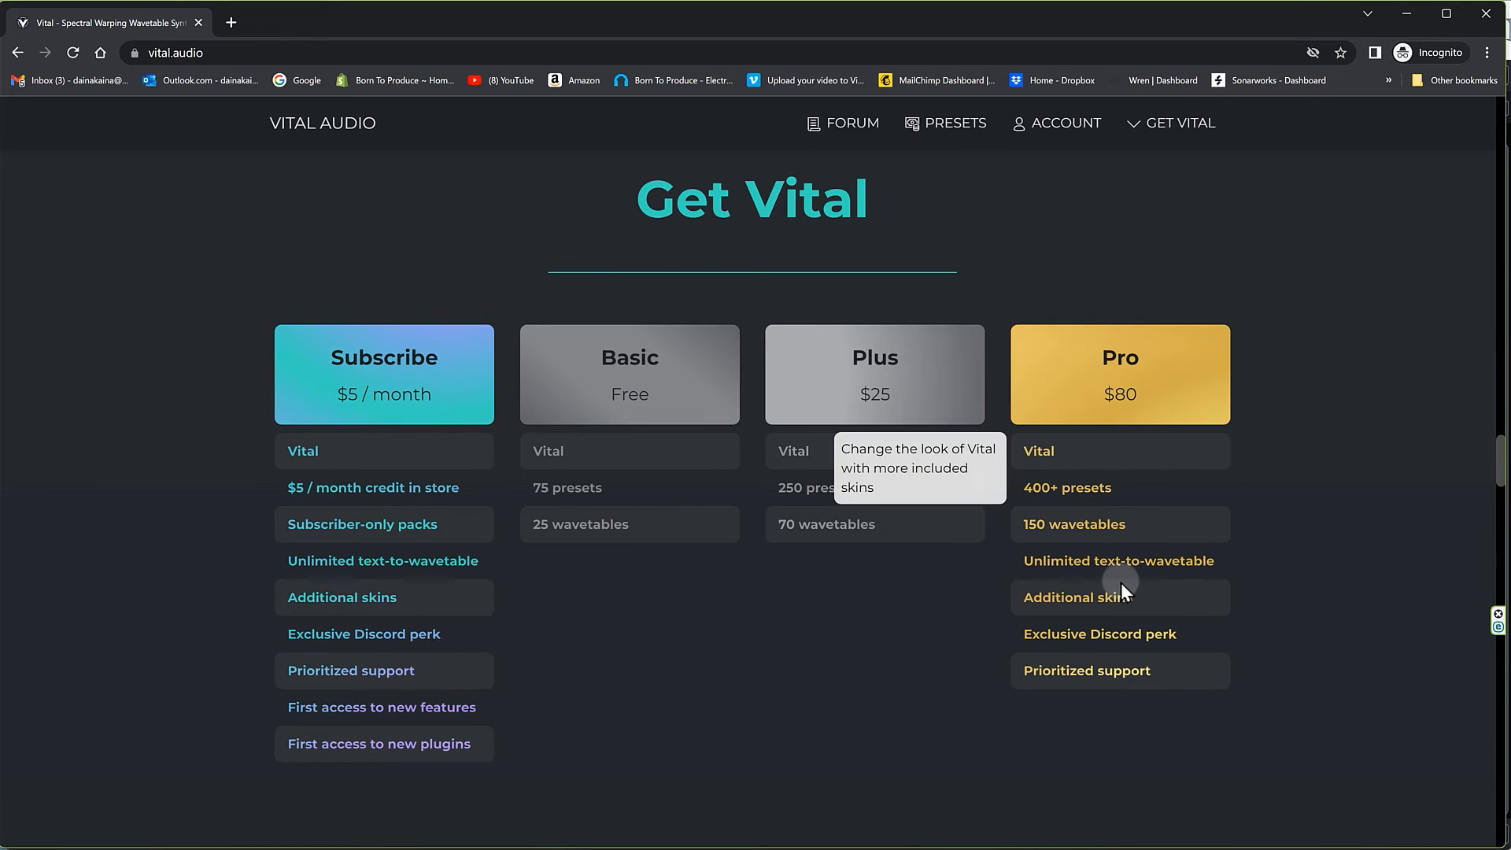
# Step: Choose the free Basic edition of Vital, continue to the account page and download the Windows (exe) installer
pyautogui.click(632, 386)
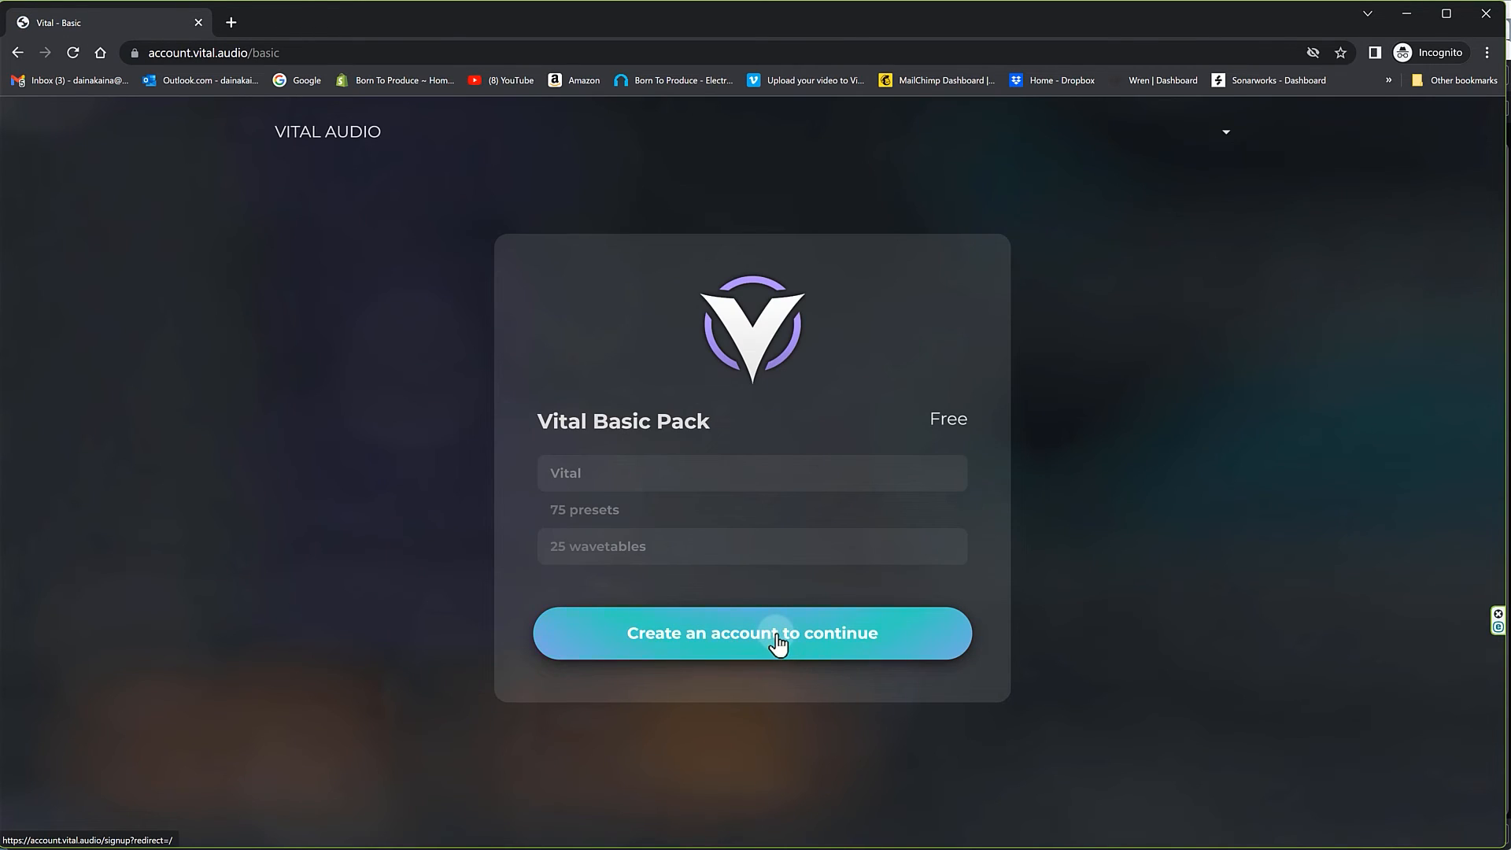
pyautogui.click(778, 634)
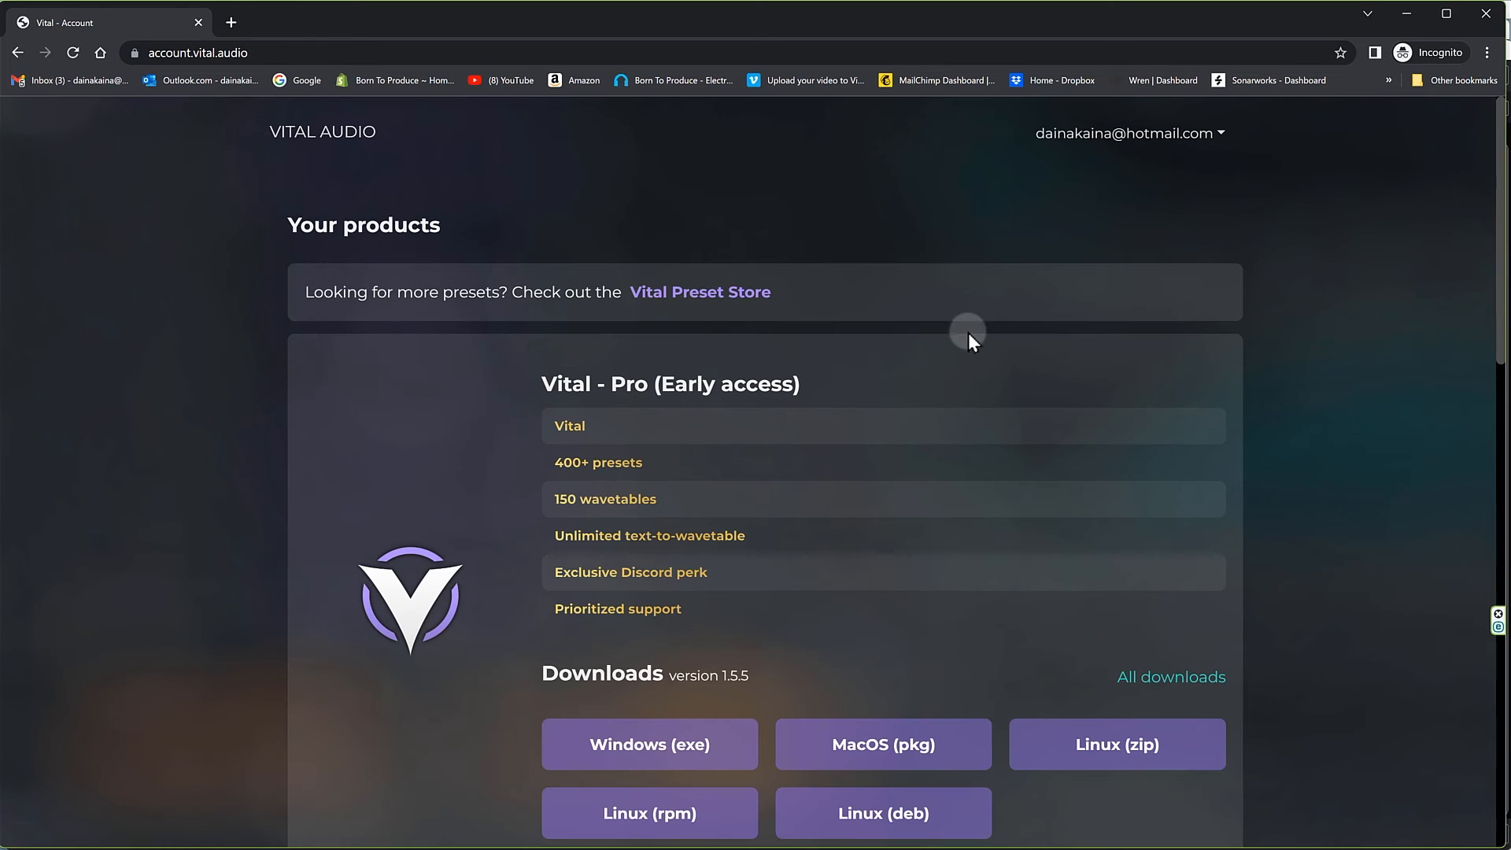
pyautogui.scroll(-1, 968, 456)
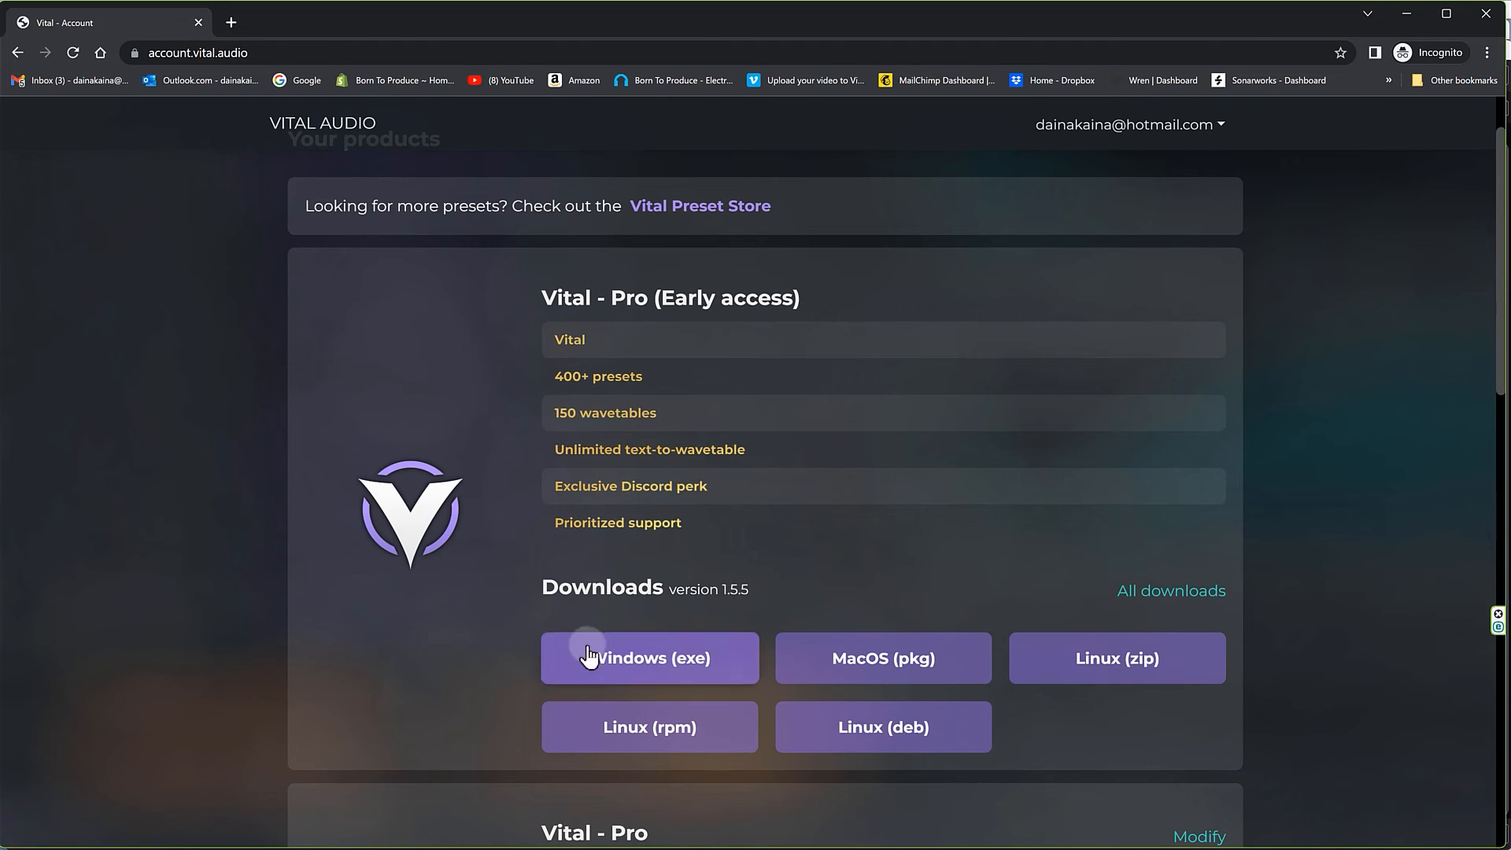
pyautogui.click(647, 664)
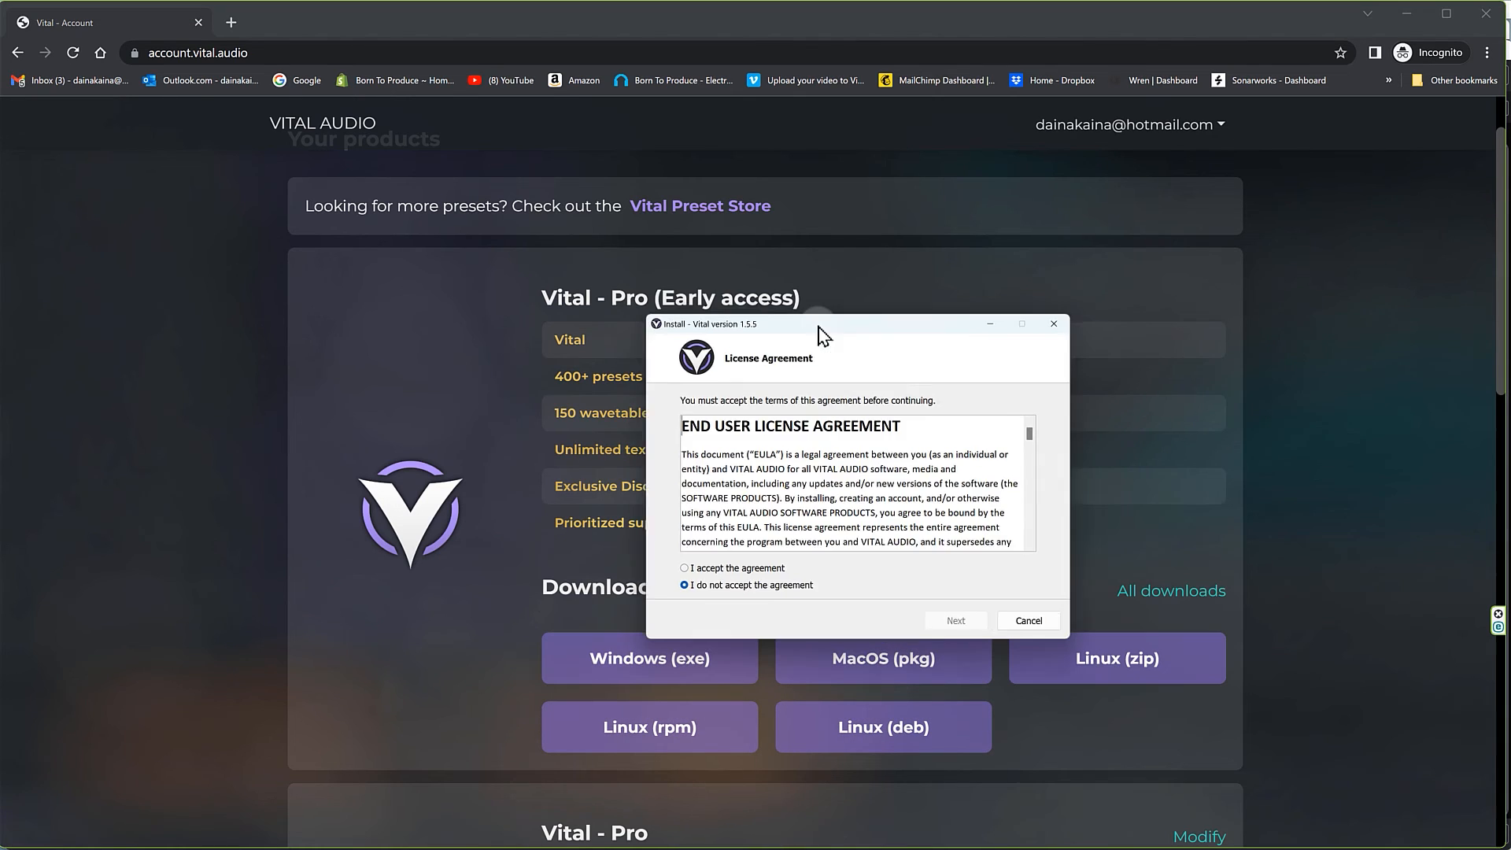
# Step: Accept the Vital installer's licence agreement and continue with a custom installation of only the VST3 component
pyautogui.moveTo(818, 326); pyautogui.dragTo(807, 322)
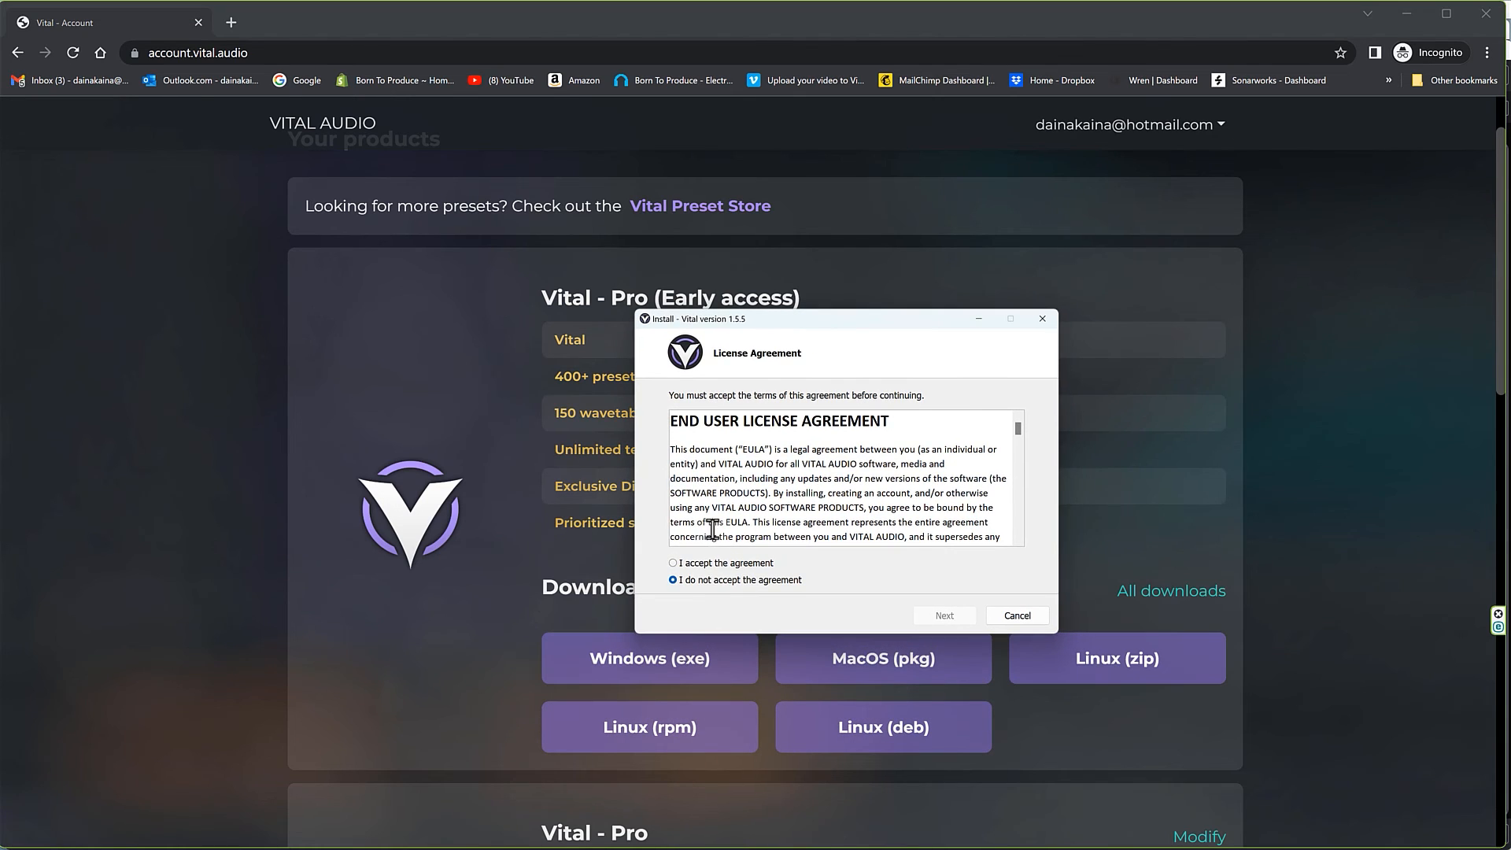
pyautogui.click(708, 565)
pyautogui.click(947, 616)
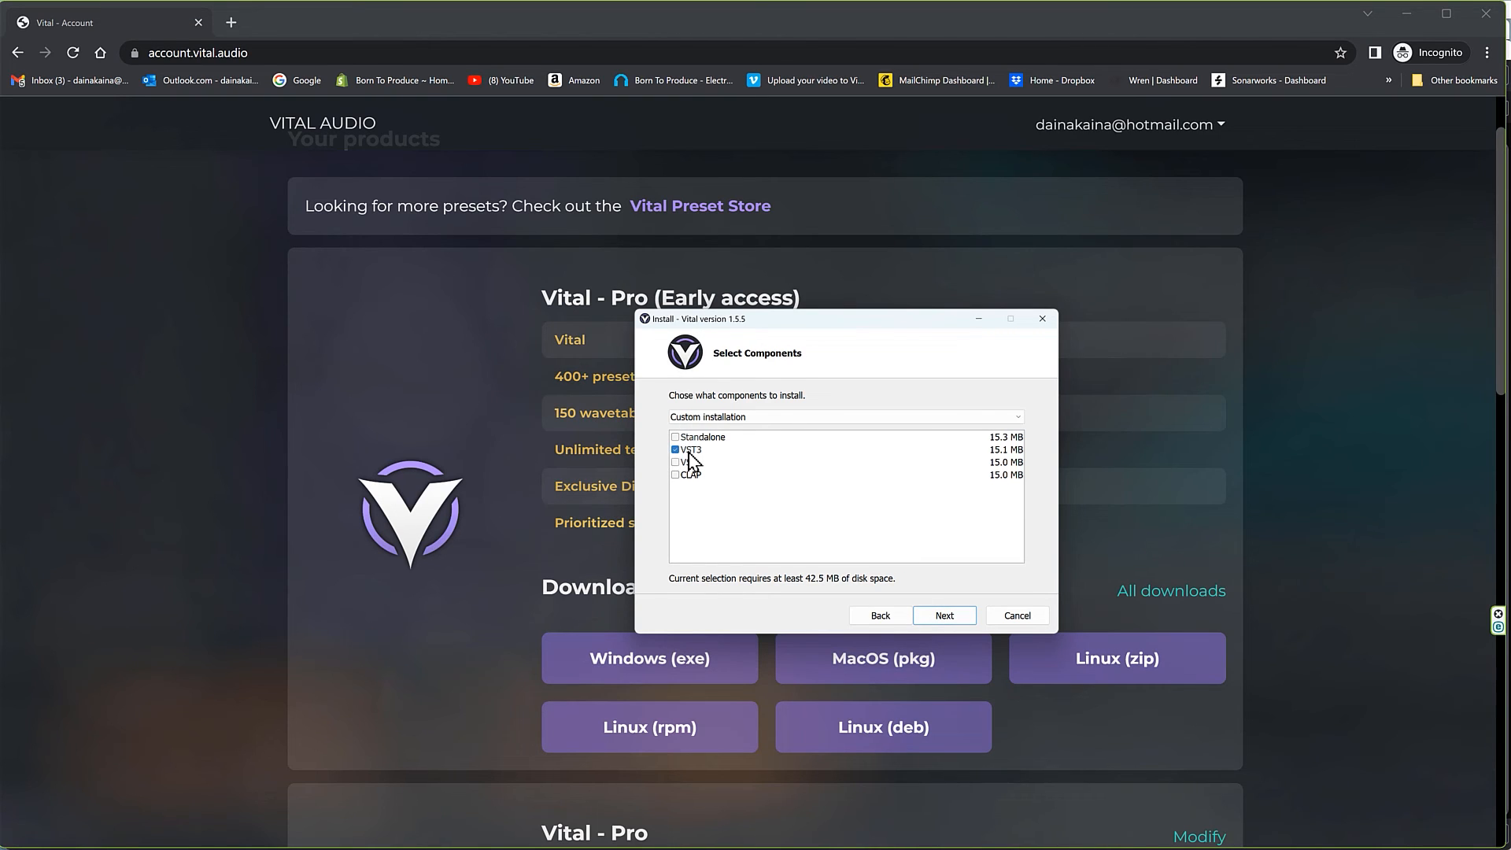
pyautogui.click(946, 616)
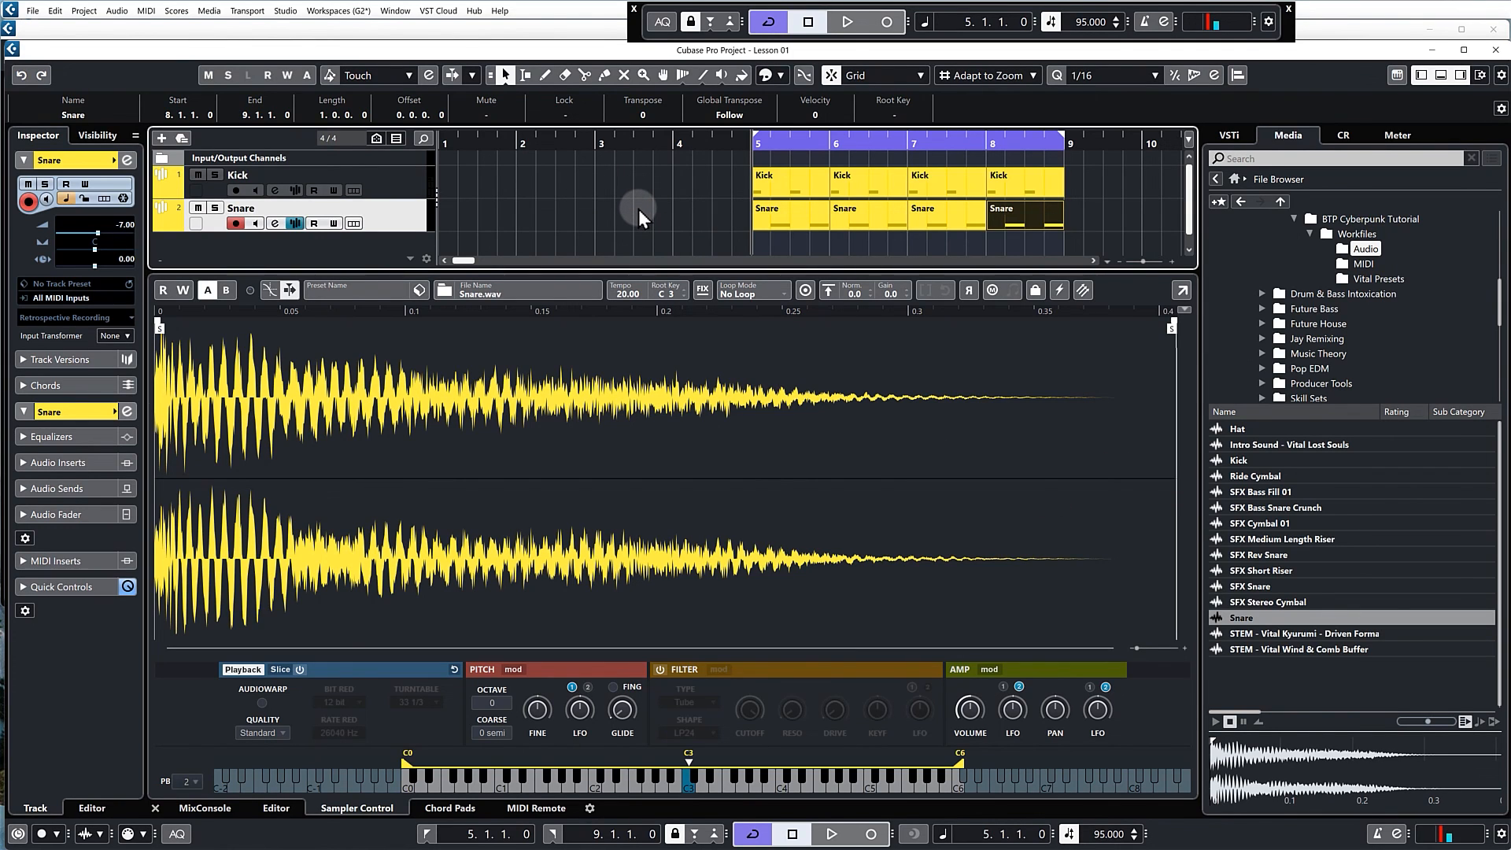
# Step: Switch back to Cubase Pro and enlarge the project's track area above the sampler editor
pyautogui.moveTo(642, 271); pyautogui.dragTo(644, 400)
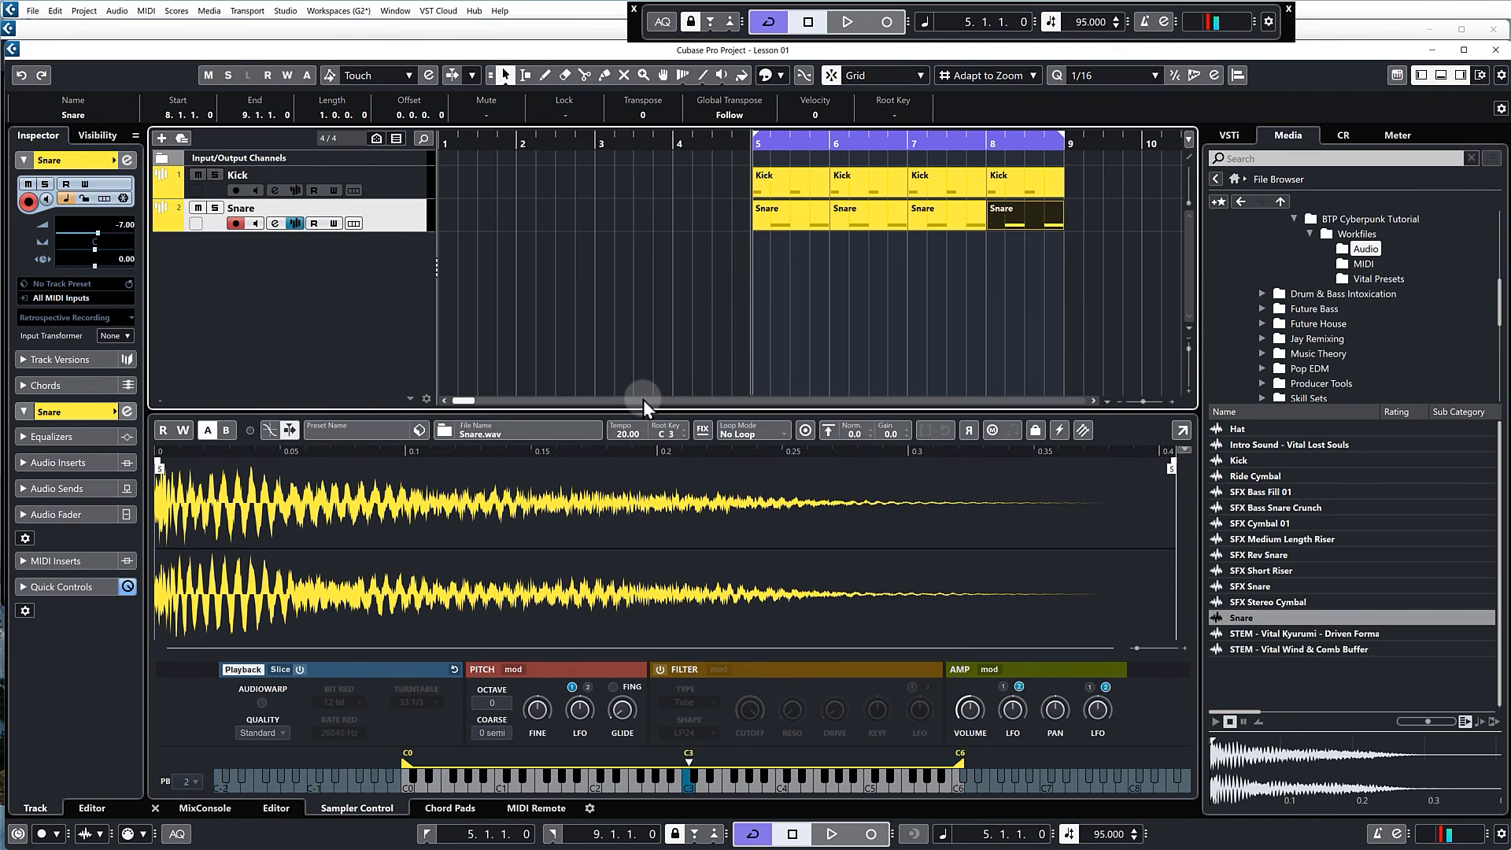